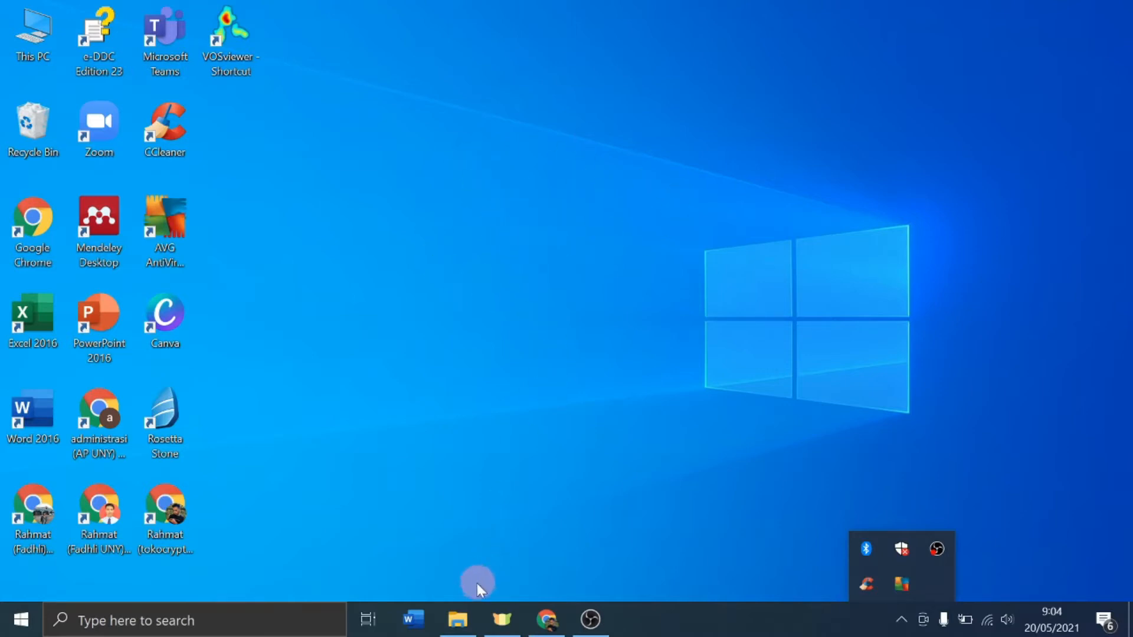
Step: Bring File Explorer back and open D:\tutorial slims, which holds the slims8_akasia-master ZIP
left_click(454, 620)
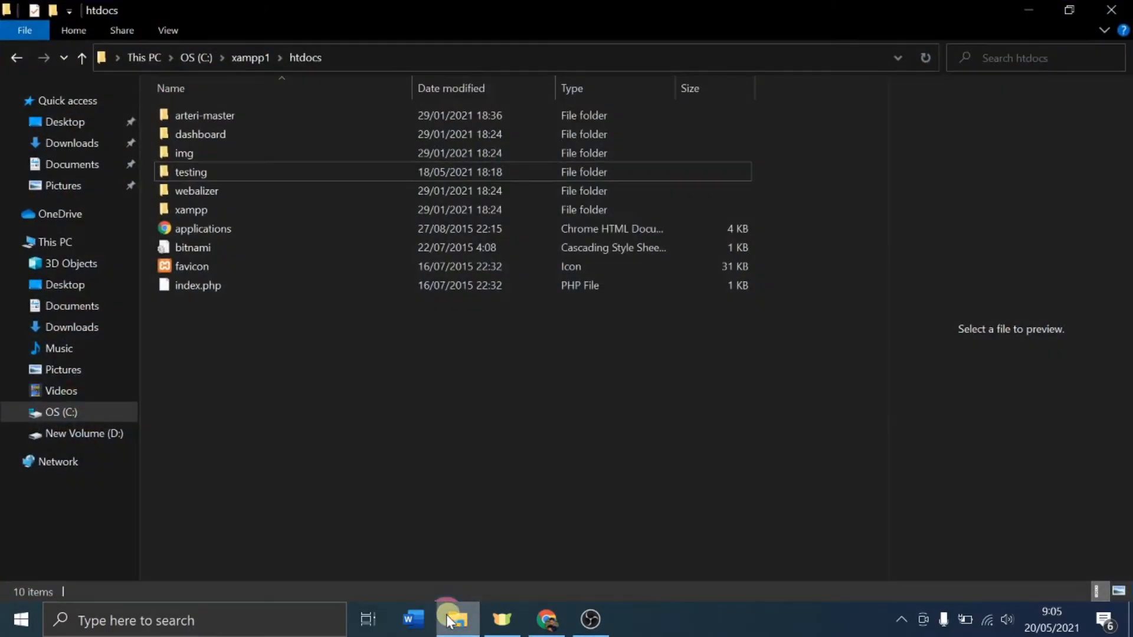
left_click(654, 335)
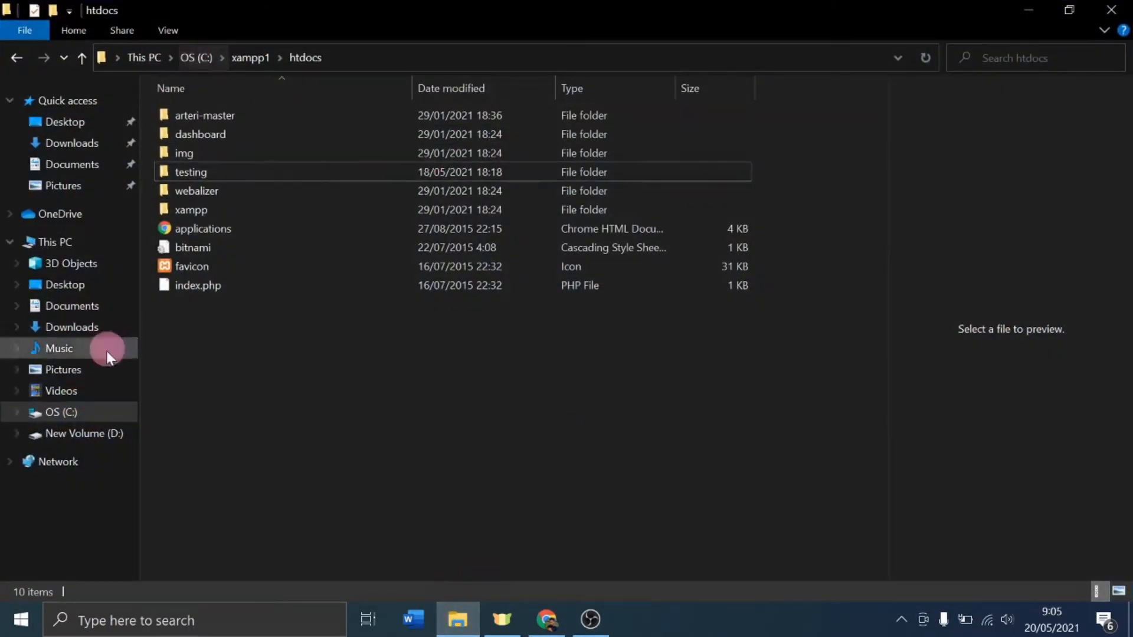
left_click(95, 437)
double_click(683, 274)
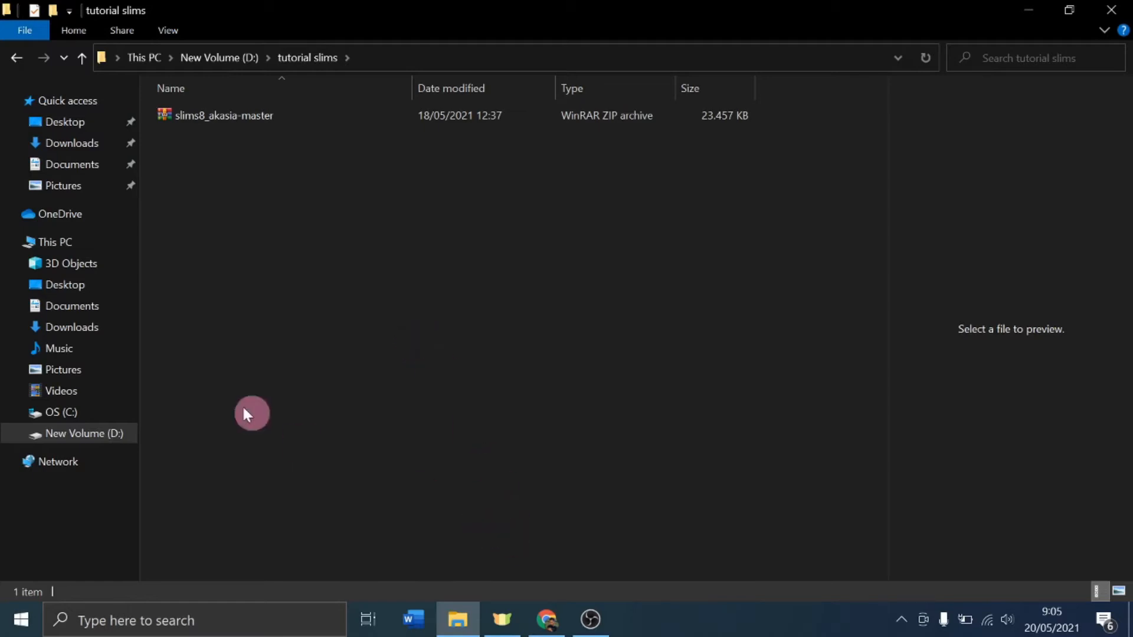
Step: Launch XAMPP Control Panel by searching 'xa' in Windows search
left_click(194, 620)
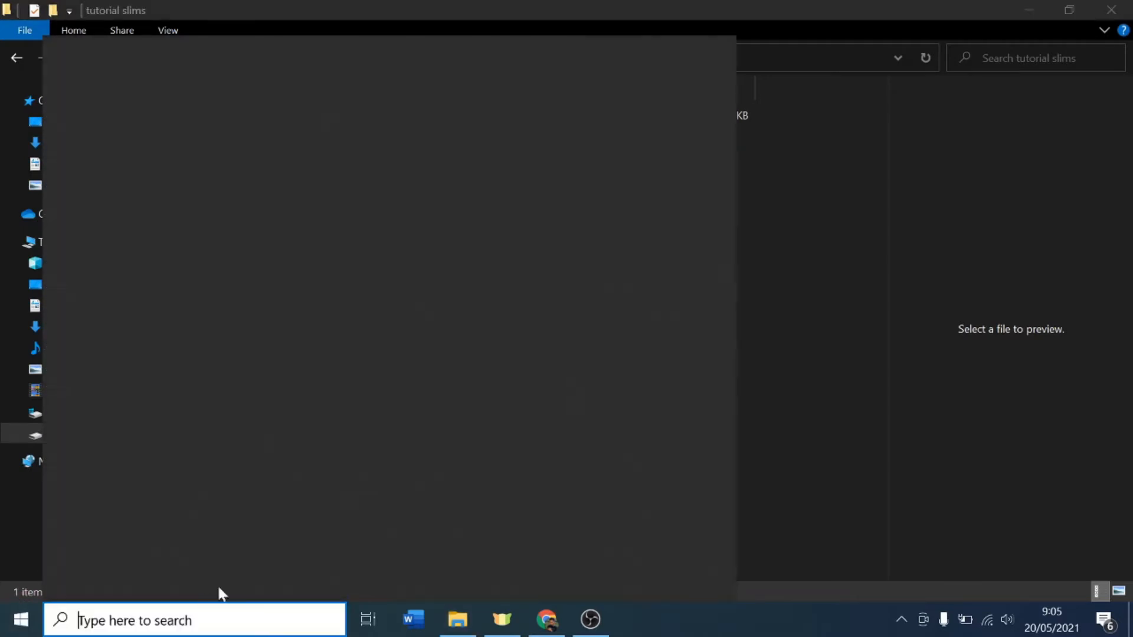
type("xa")
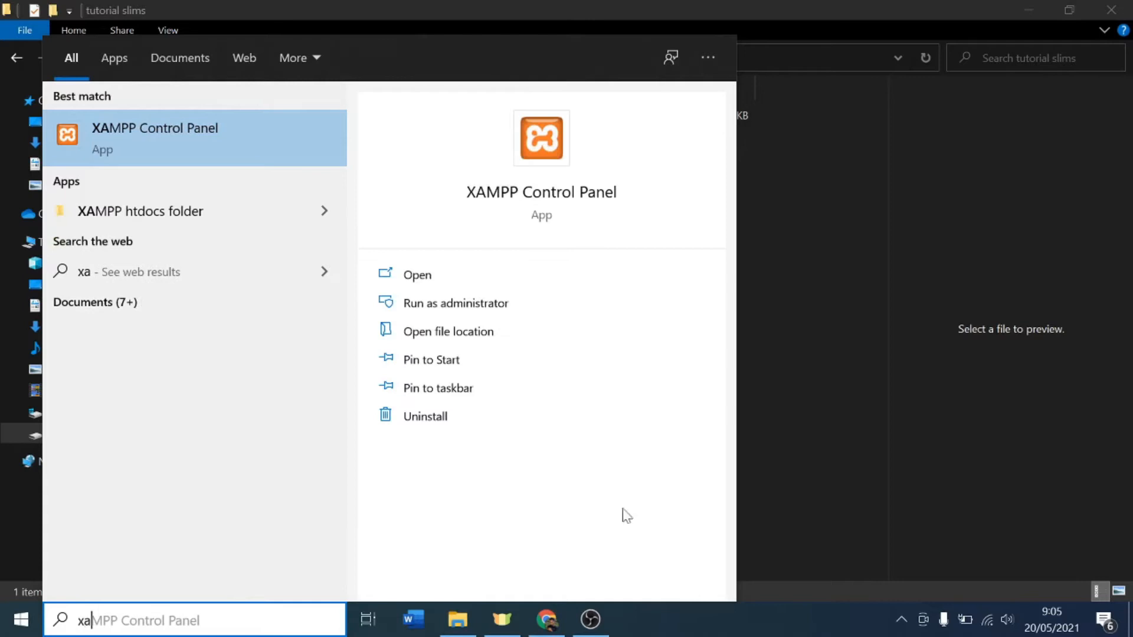
left_click(207, 138)
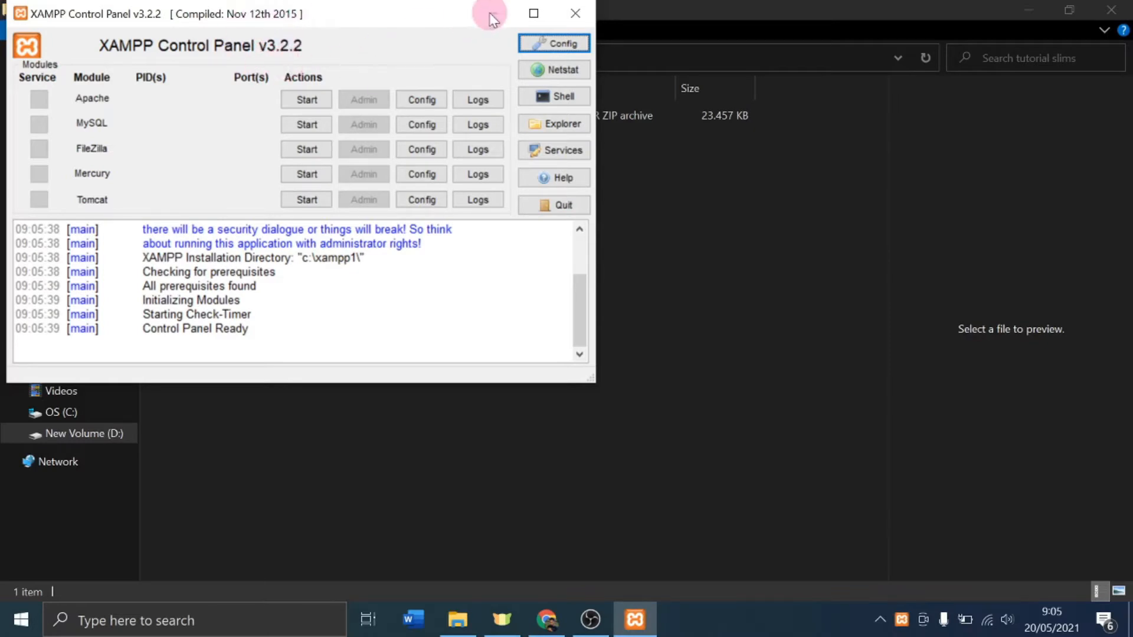
Step: Minimize File Explorer and move the XAMPP Control Panel window toward the screen centre
left_click(1031, 12)
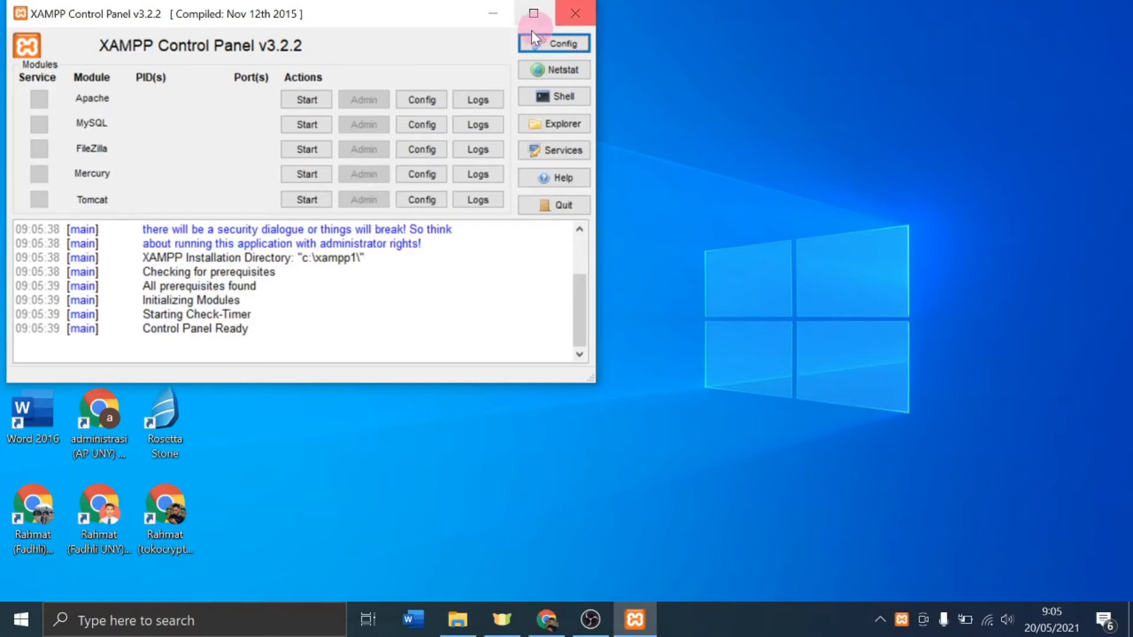
left_click_drag(338, 19, 537, 76)
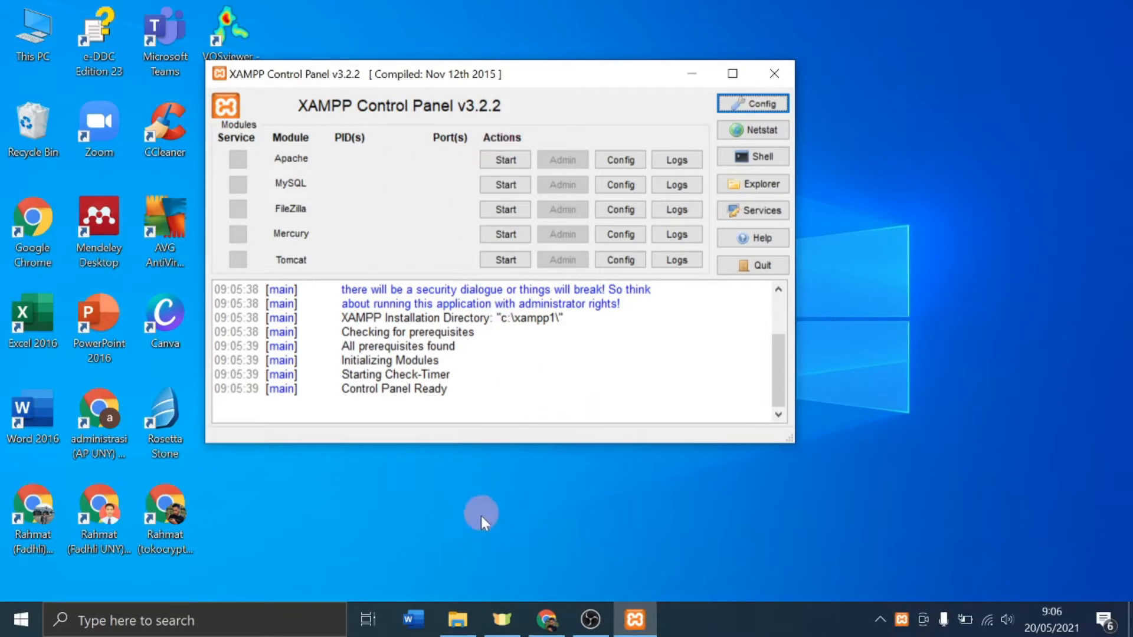
Step: Browse the C: and D: drives in File Explorer, then open C:\xampp1
left_click(459, 618)
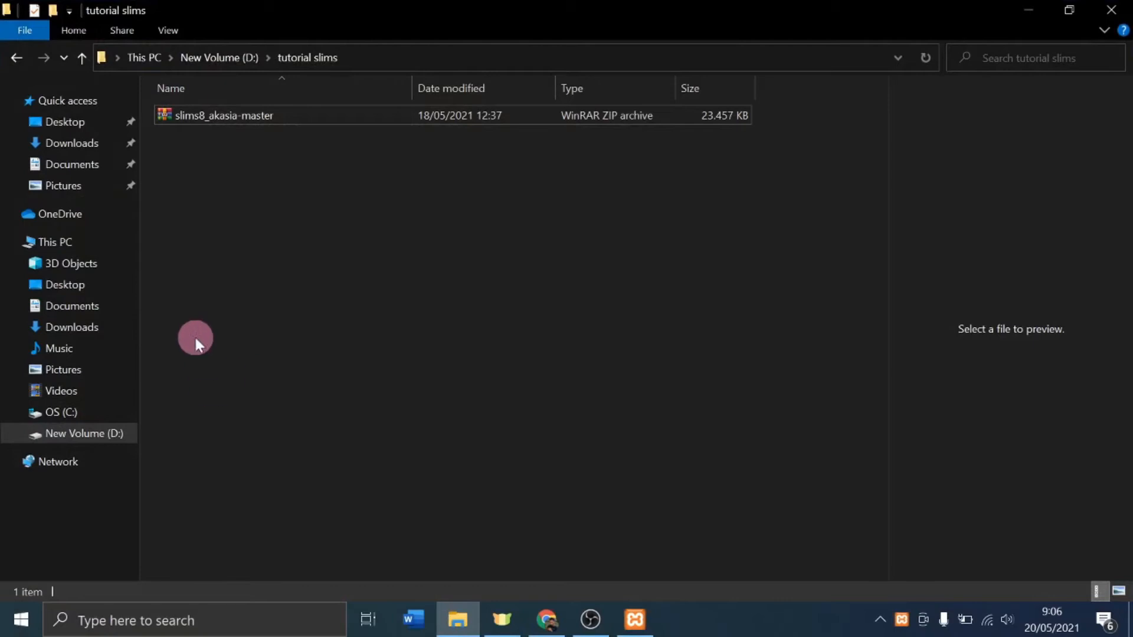
left_click(62, 413)
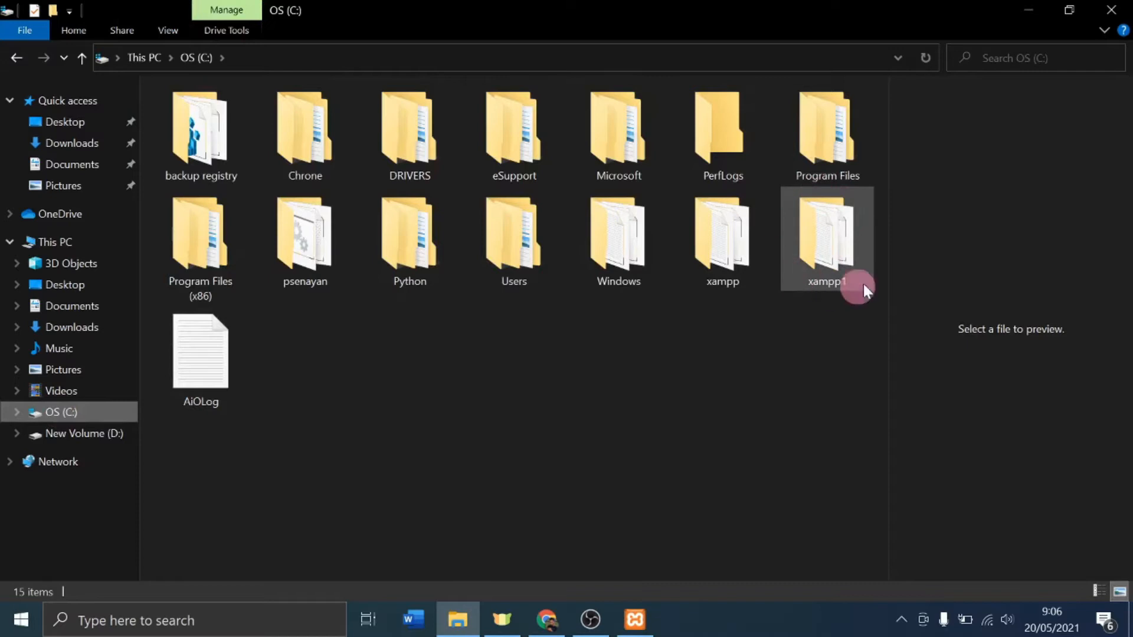
mouse_move(815, 274)
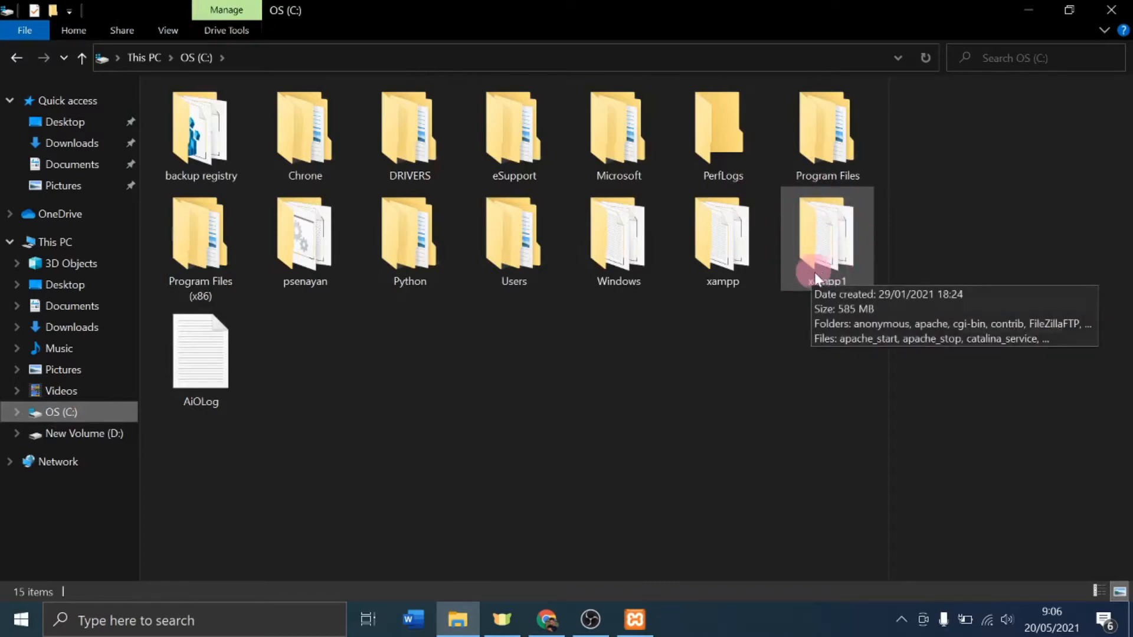
left_click(78, 437)
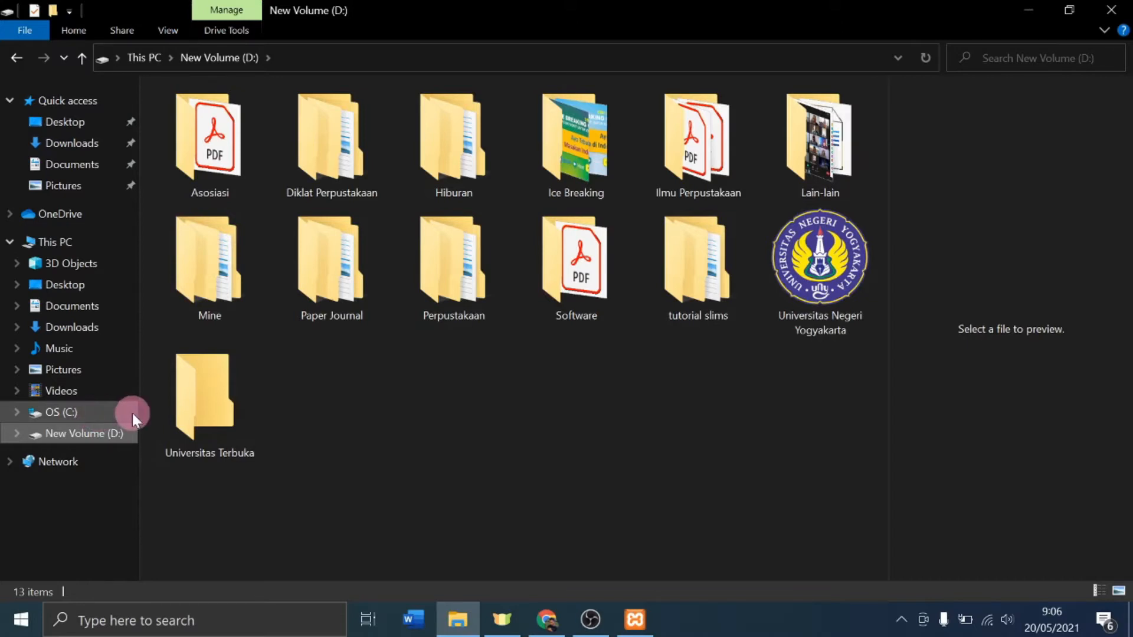
left_click(59, 412)
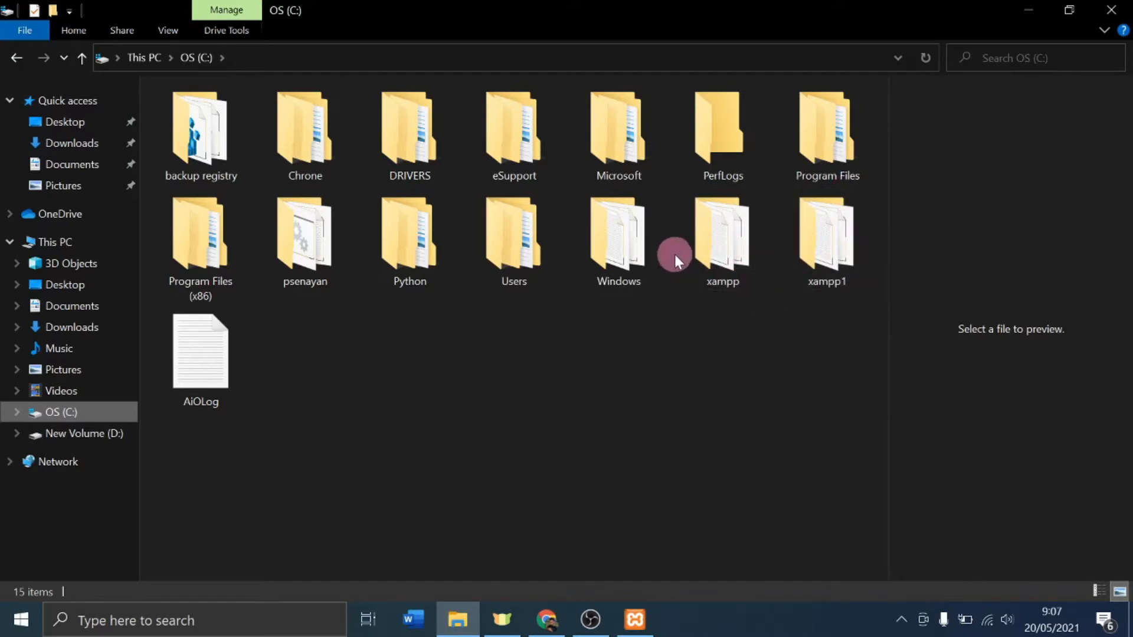
double_click(820, 264)
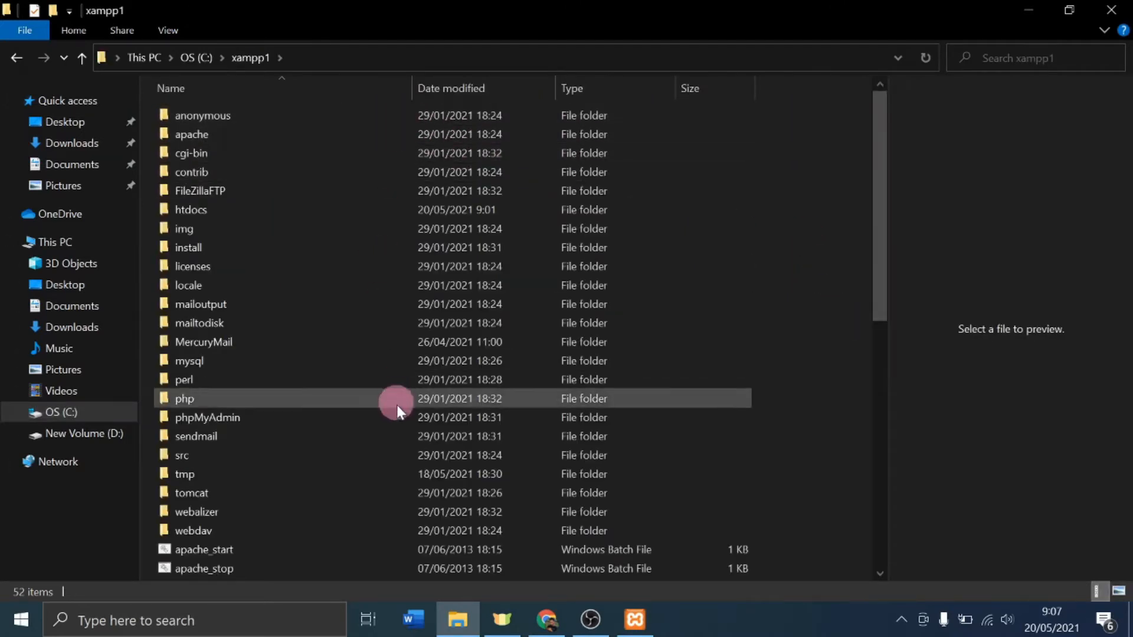
scroll(401, 402, "down", 9)
scroll(405, 388, "up", 9)
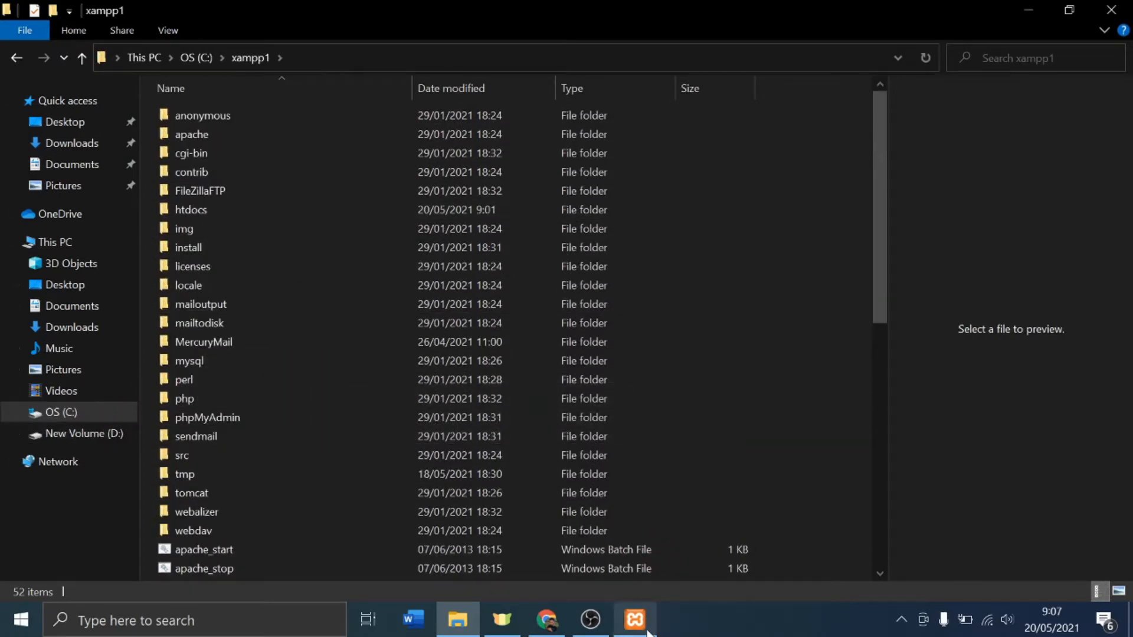
mouse_move(643, 632)
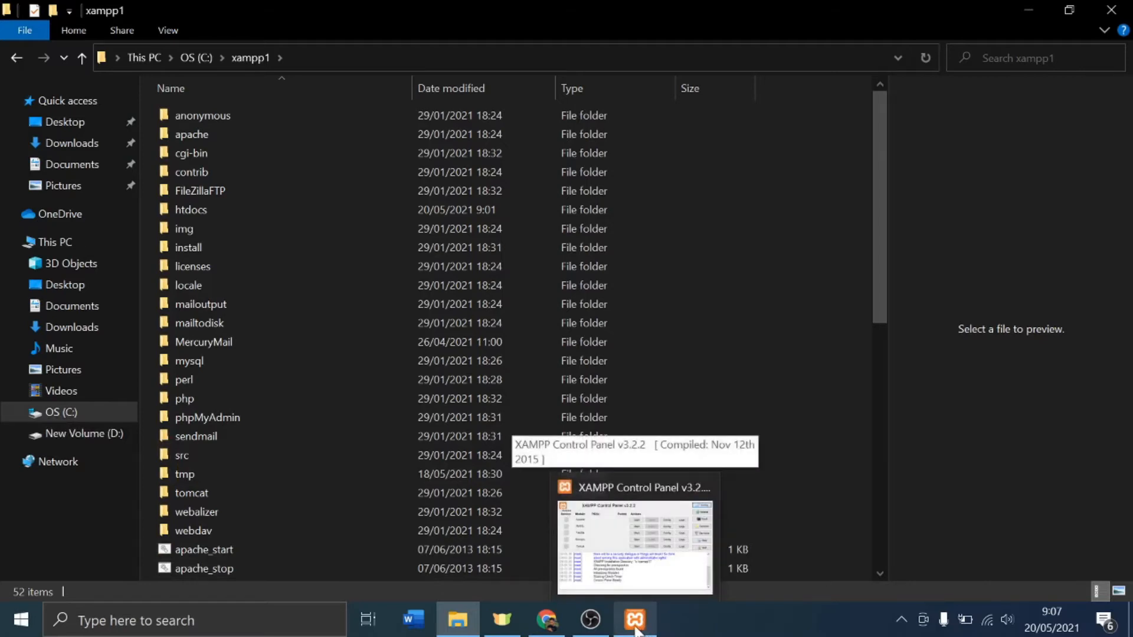
Step: Start Apache (ports 80, 443) and MySQL (port 3306) in XAMPP Control Panel
left_click(636, 630)
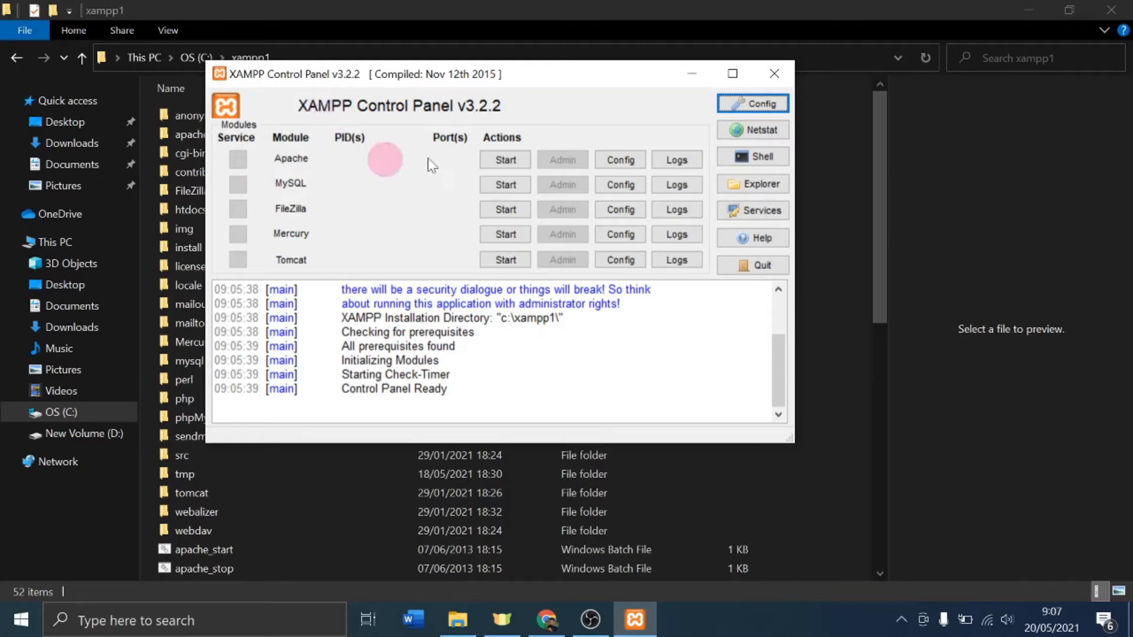
left_click(488, 159)
left_click(502, 184)
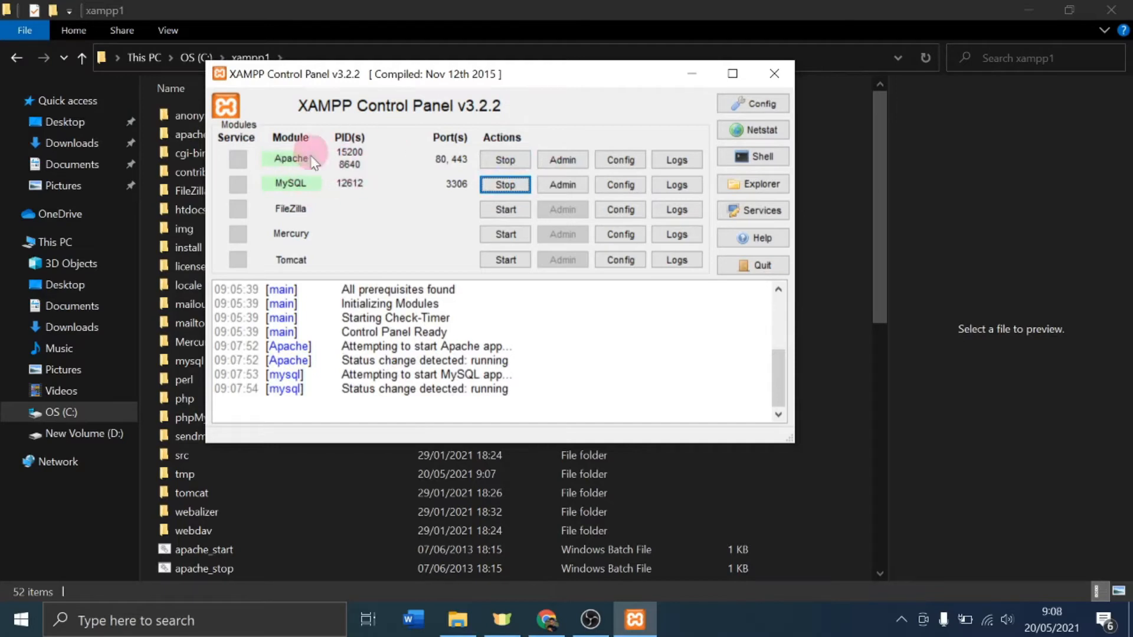
Step: Extract the slims8_akasia-master ZIP here inside D:\tutorial slims
left_click(691, 75)
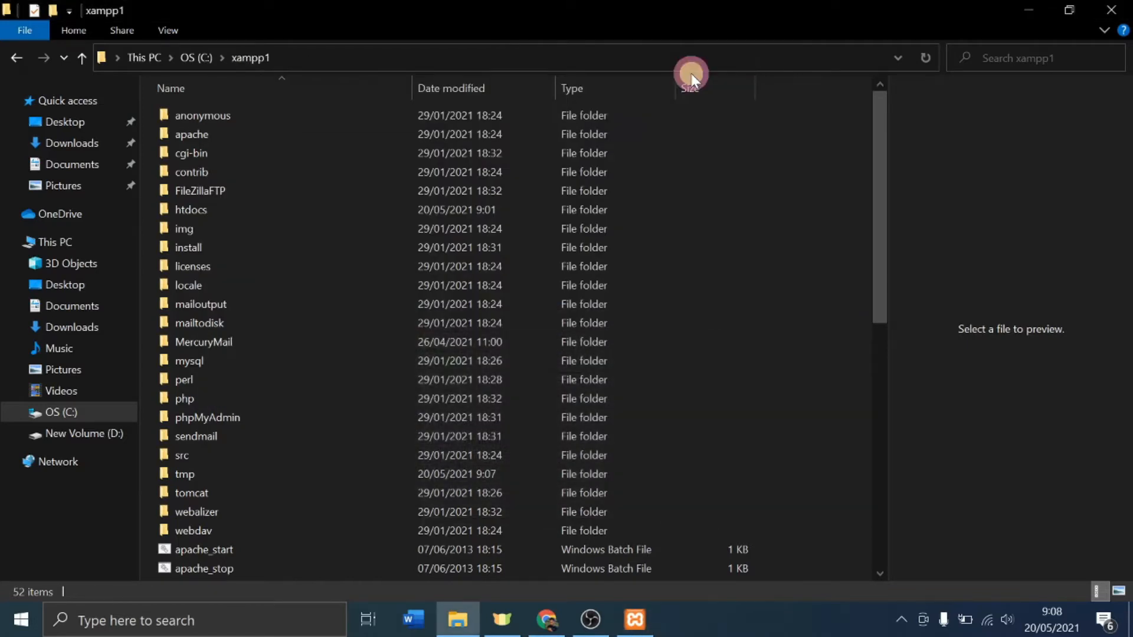
left_click(57, 437)
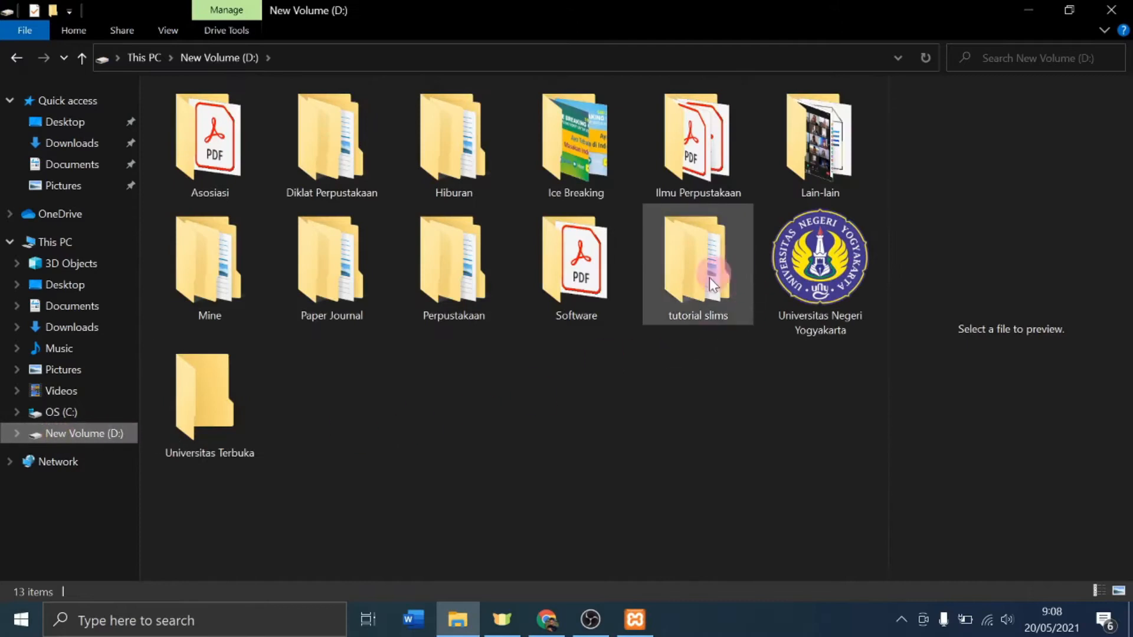
left_click(687, 292)
double_click(687, 291)
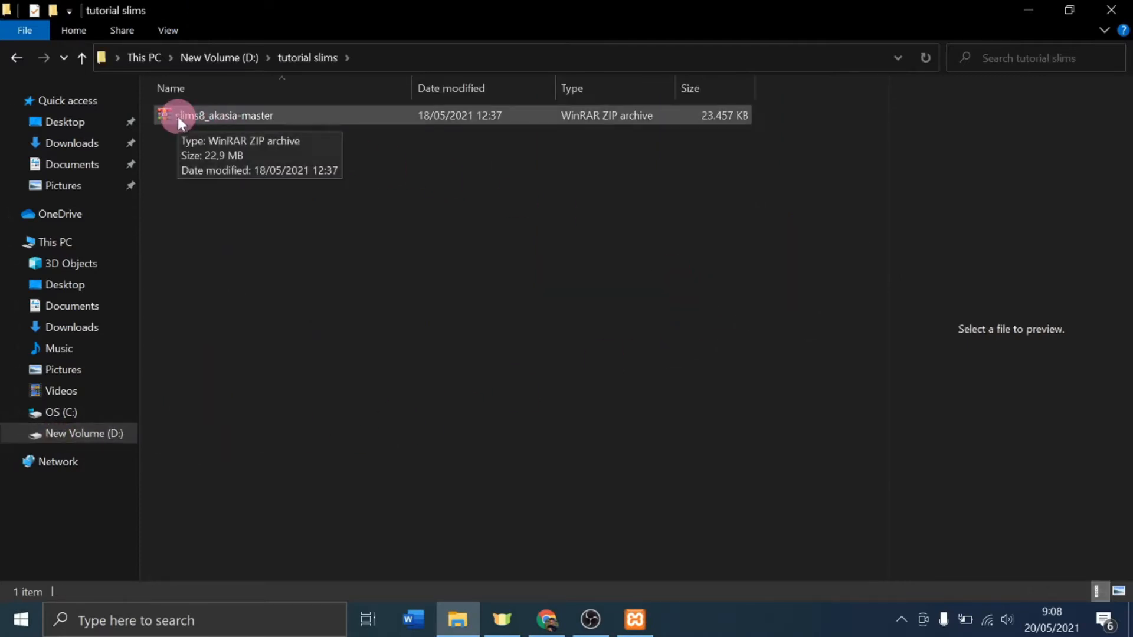
right_click(220, 119)
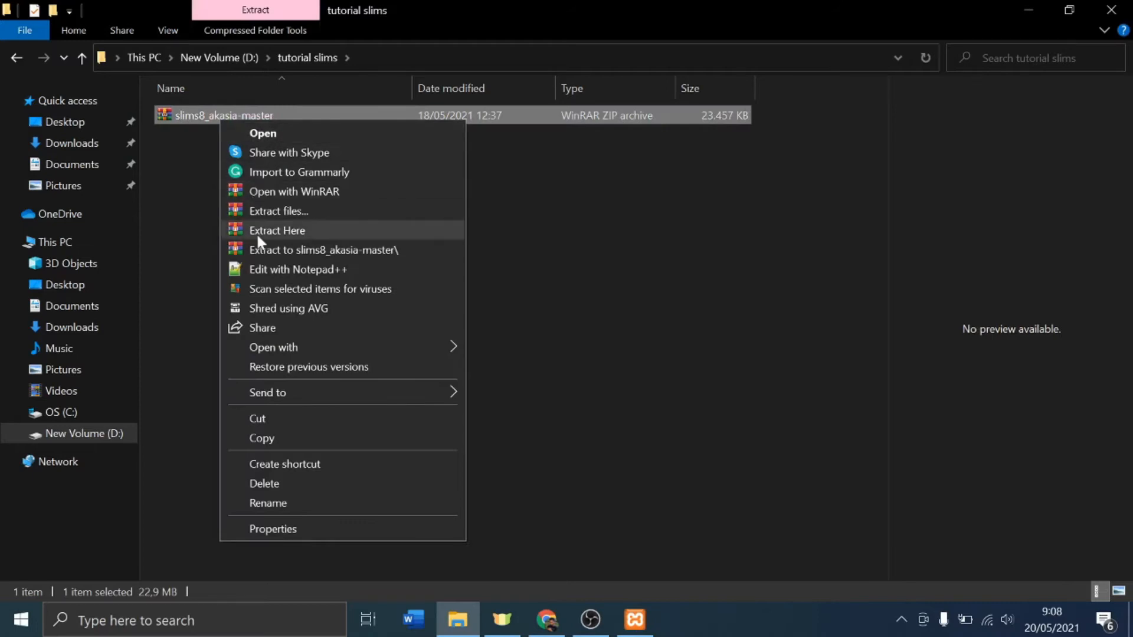
left_click(257, 232)
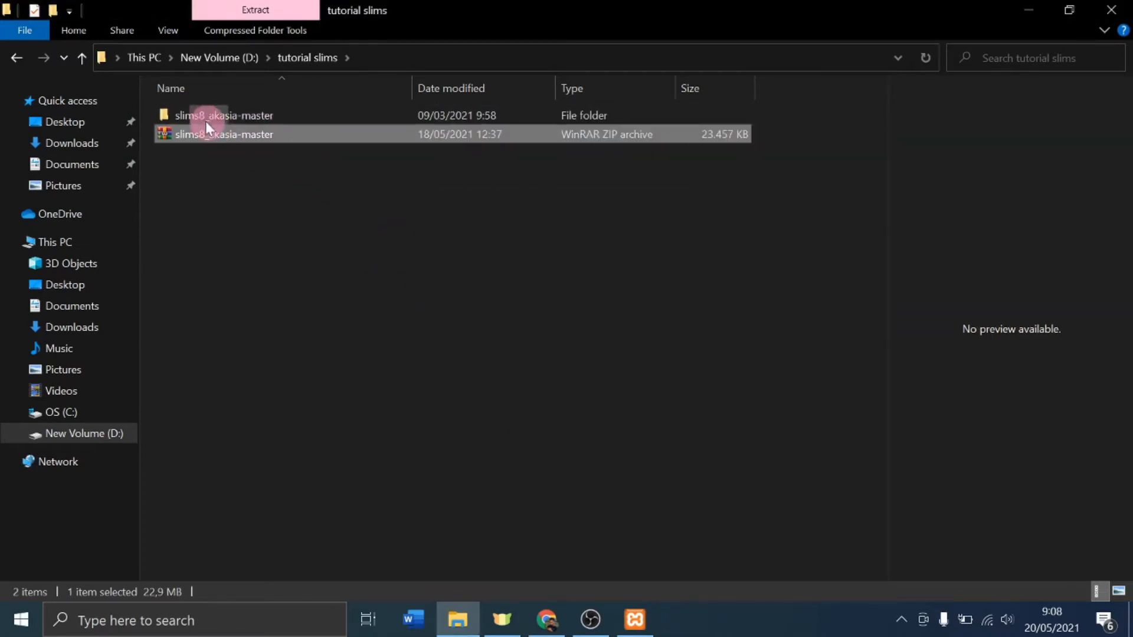
Step: Rename the extracted slims8_akasia-master folder to akasia
left_click(200, 118)
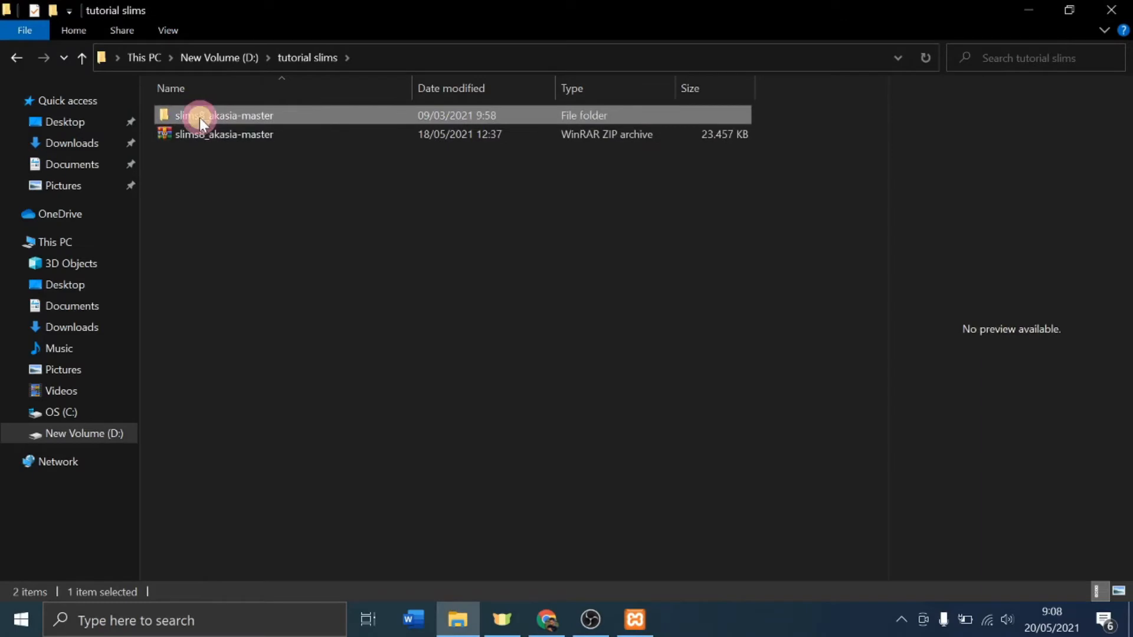
left_click(256, 115)
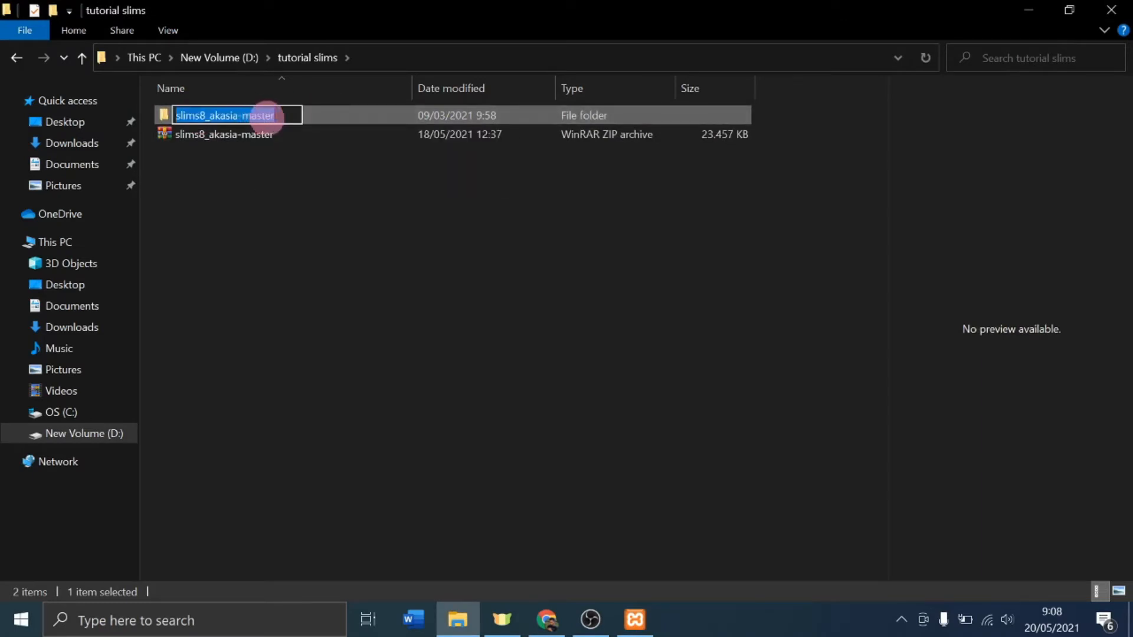
type("akasia")
key("Return")
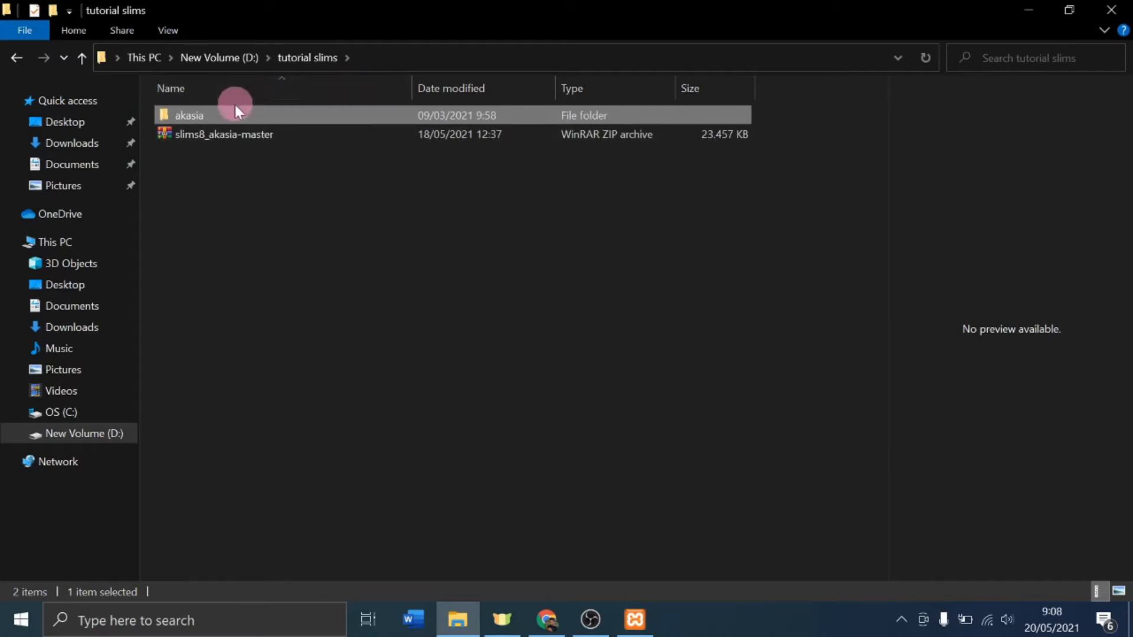
right_click(189, 122)
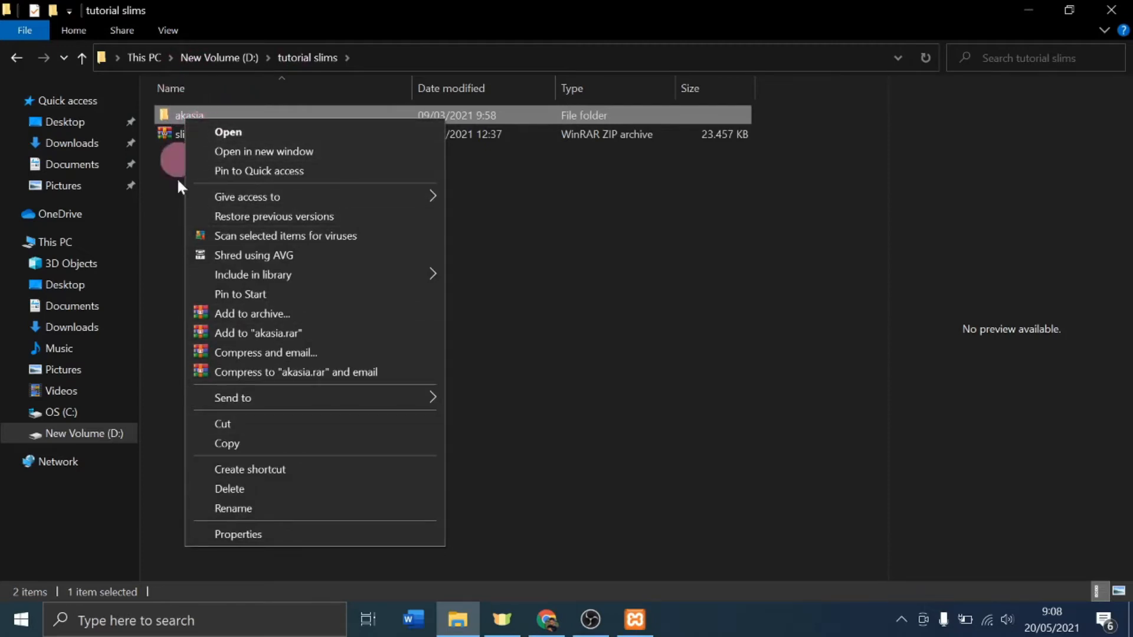
Step: Copy the akasia folder and paste it into C:\xampp1\htdocs
left_click(224, 442)
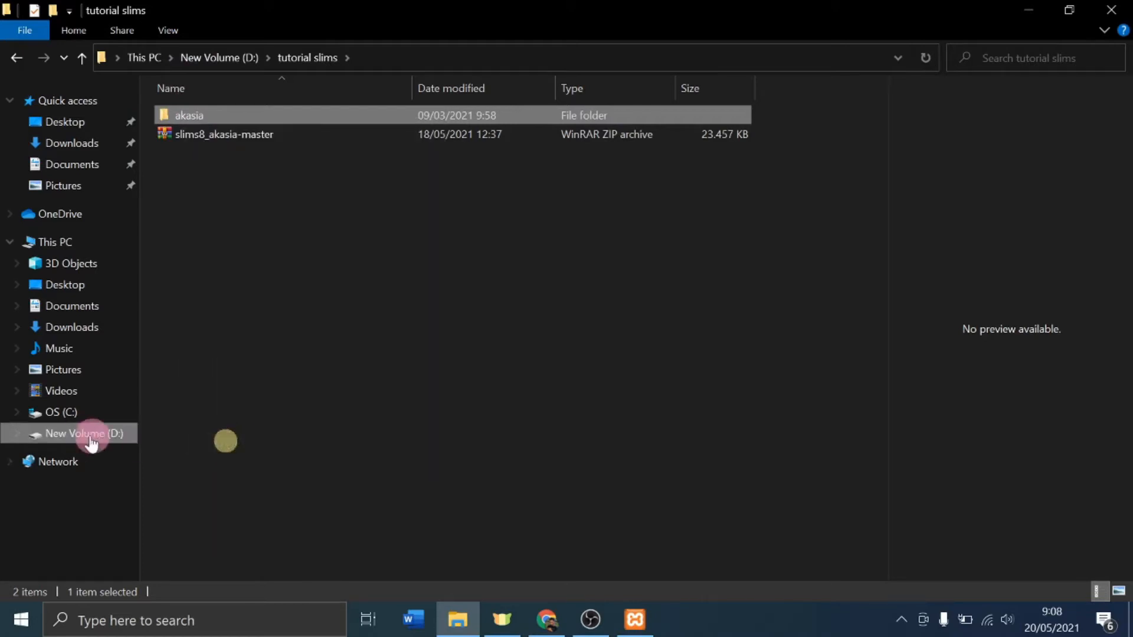
left_click(65, 413)
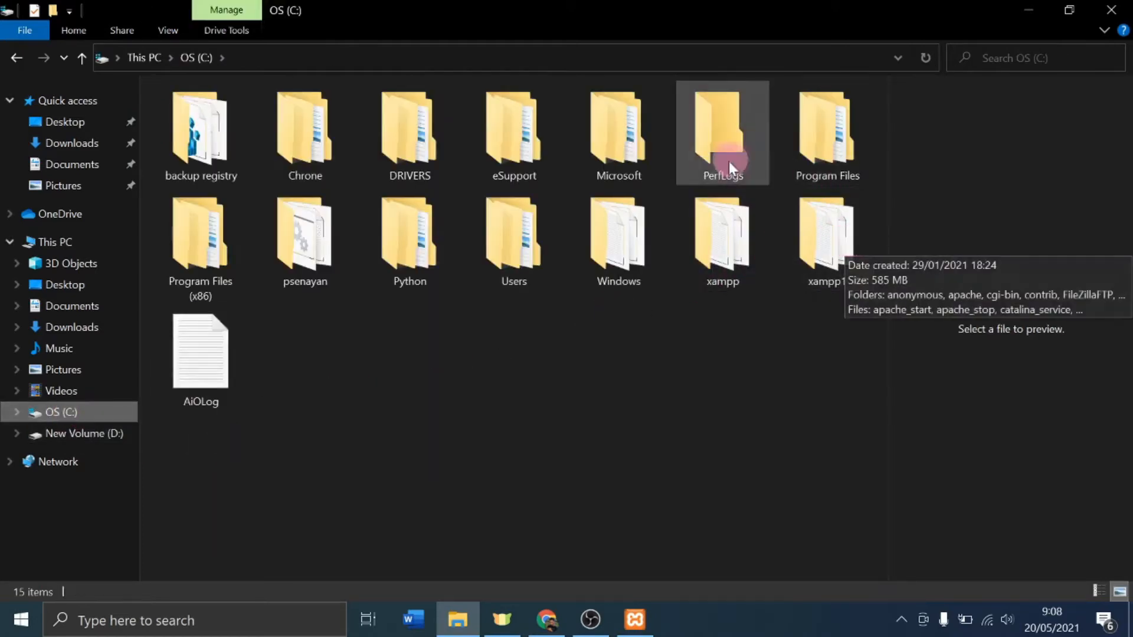
double_click(831, 242)
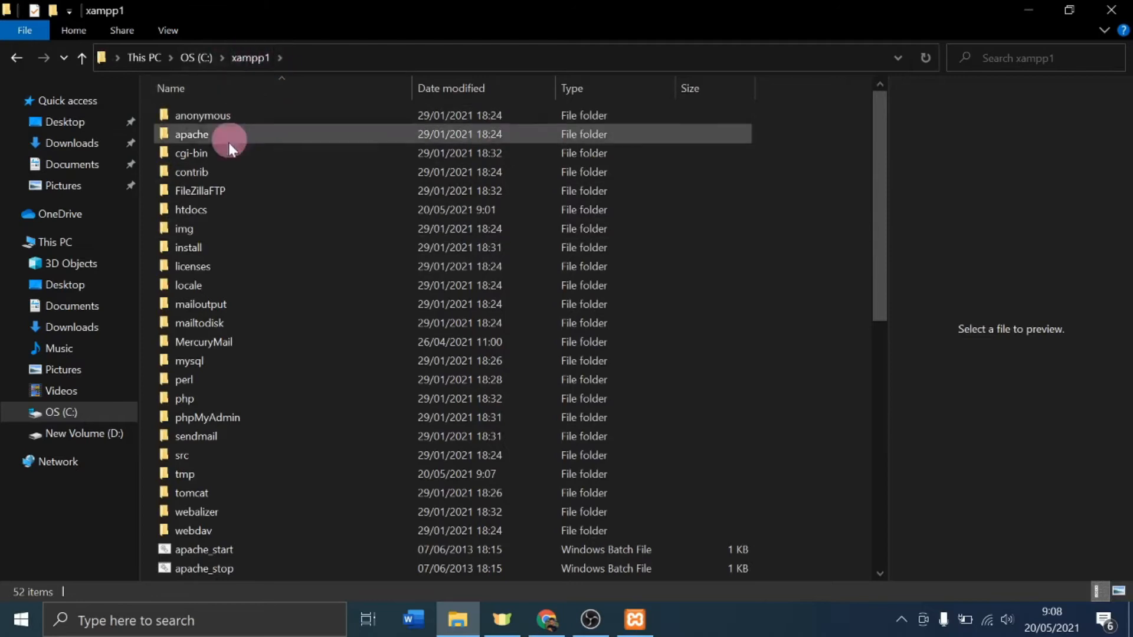
double_click(200, 210)
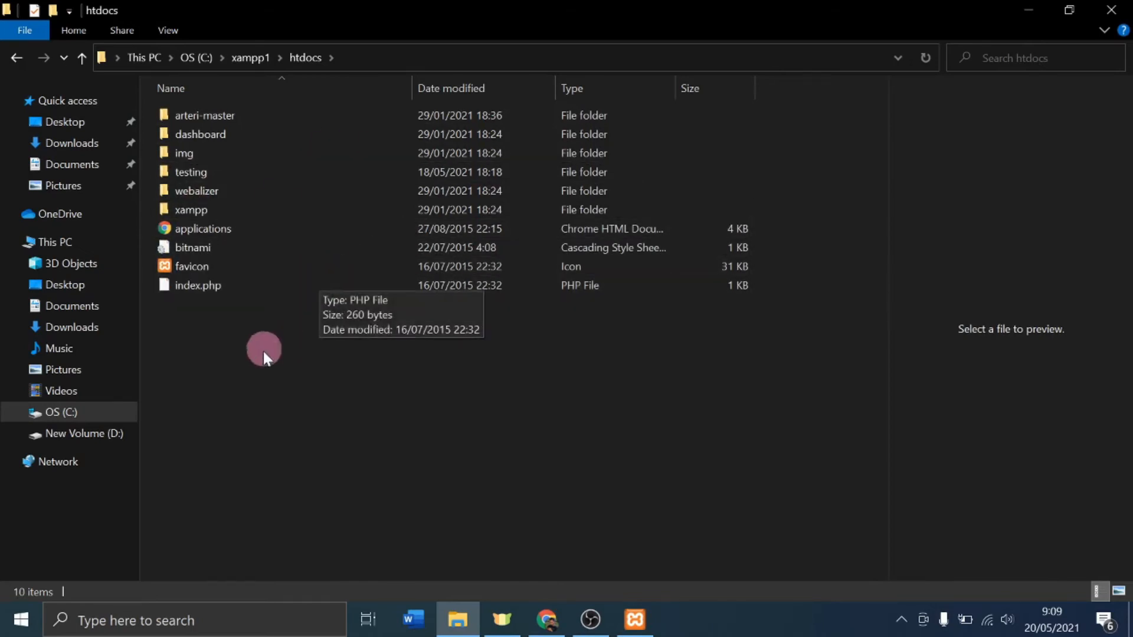
right_click(221, 360)
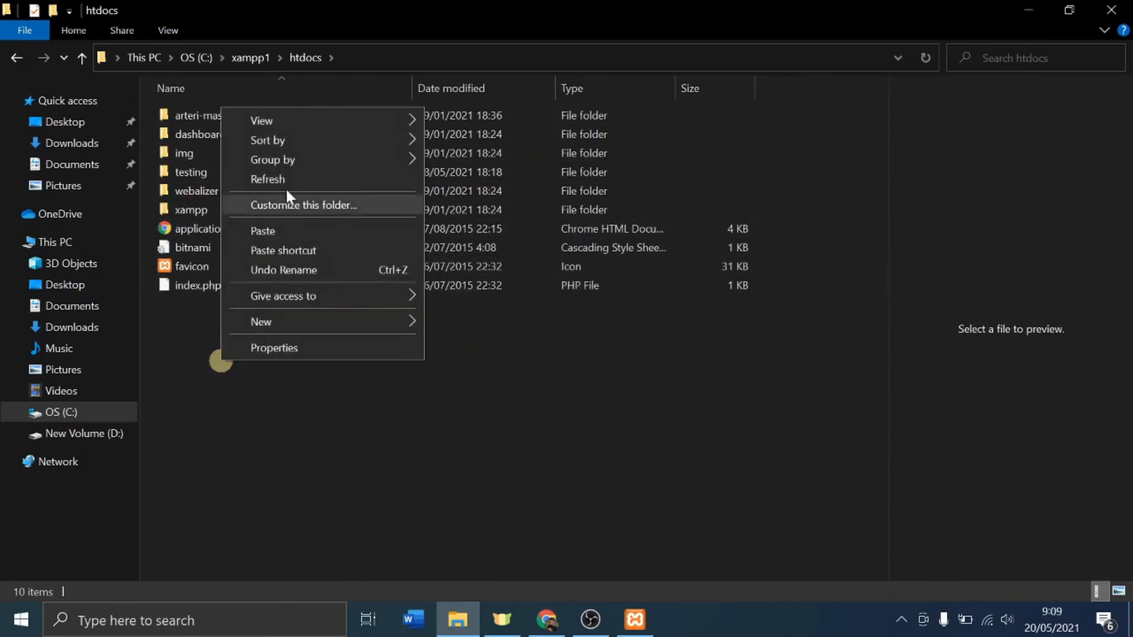
left_click(265, 233)
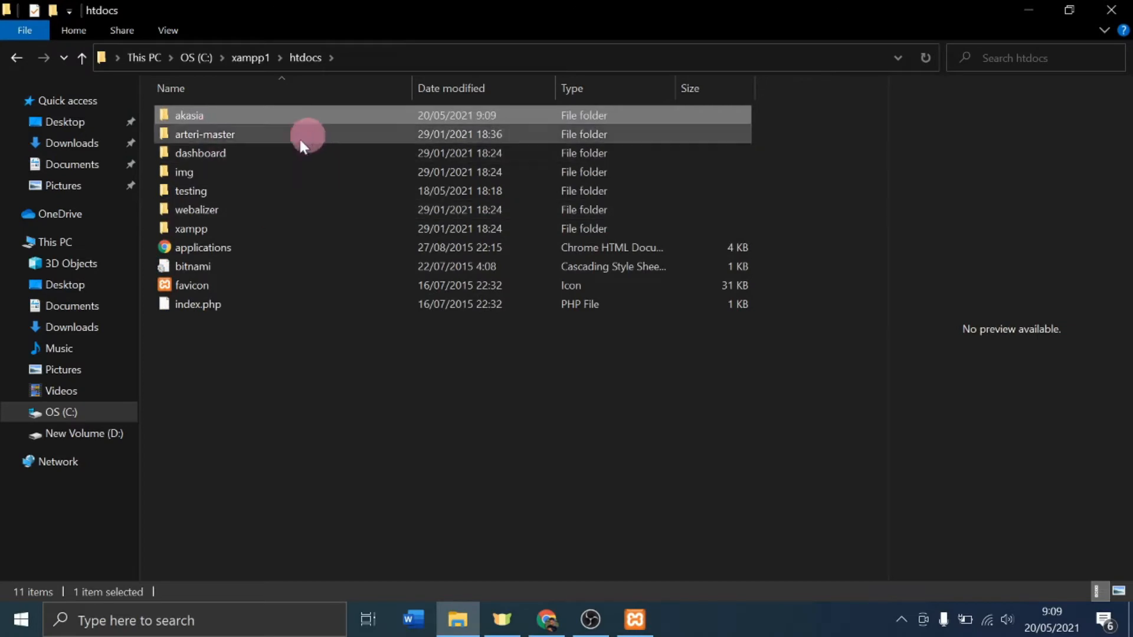
Step: Minimize File Explorer and load localhost/phpmyadmin in Google Chrome
left_click(1037, 10)
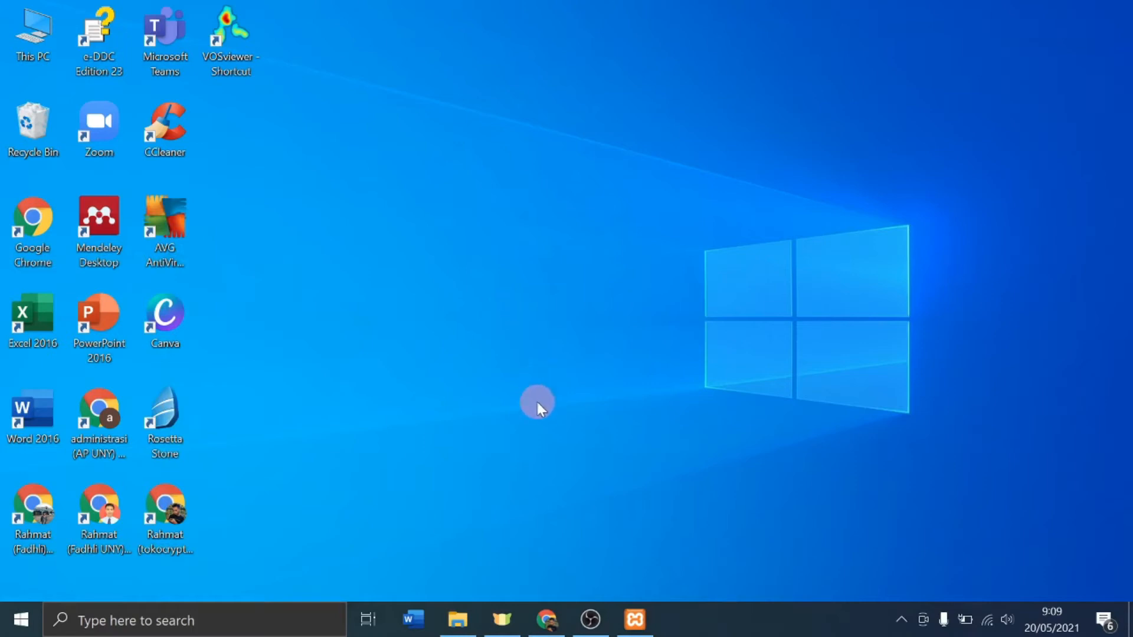
left_click(547, 619)
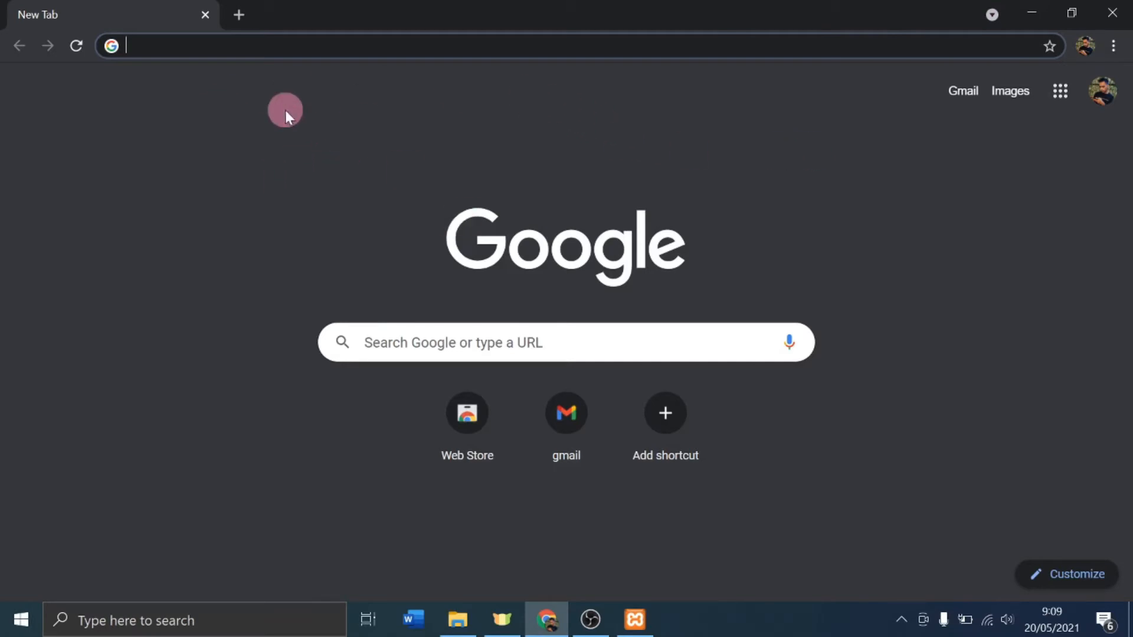
left_click(180, 47)
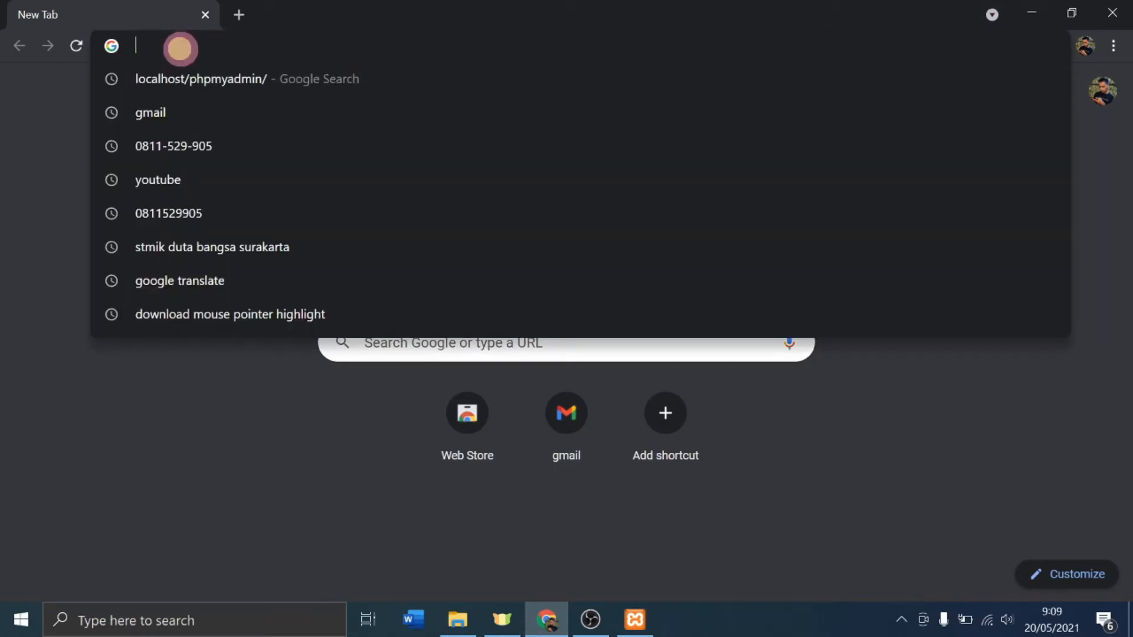
type("localhost/")
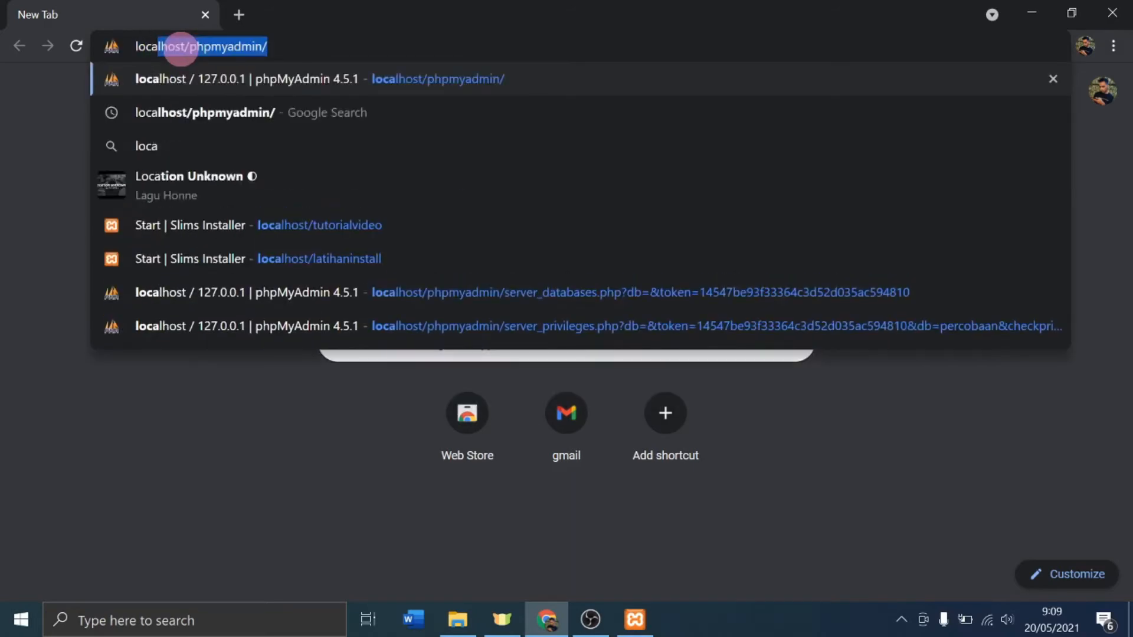
type("php")
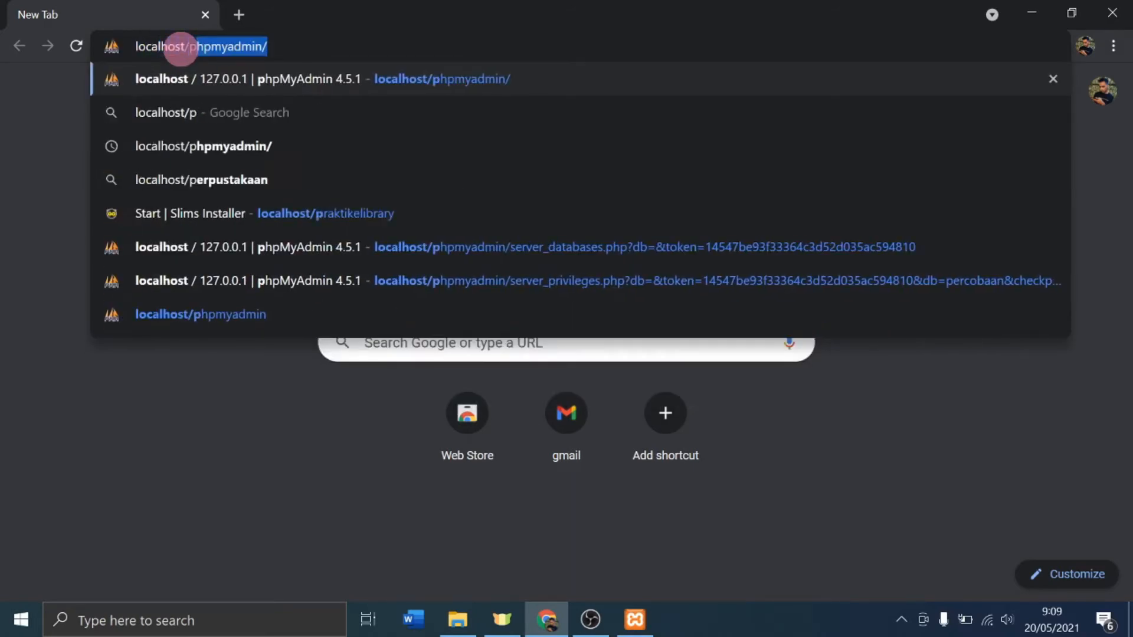
key("BackSpace")
type("myadmin")
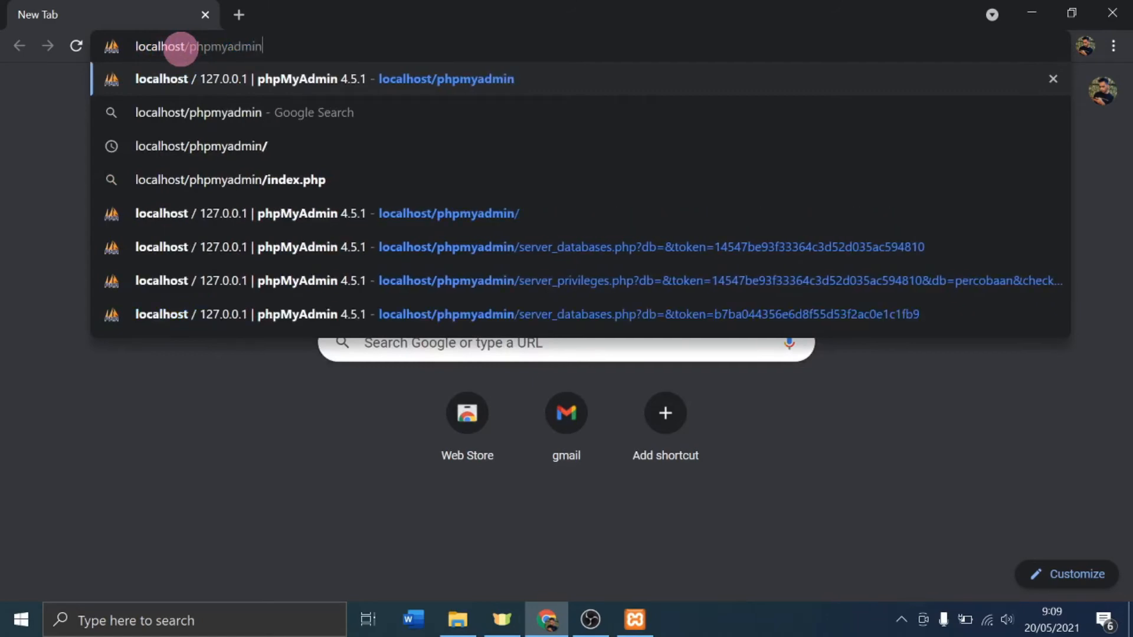
key("Return")
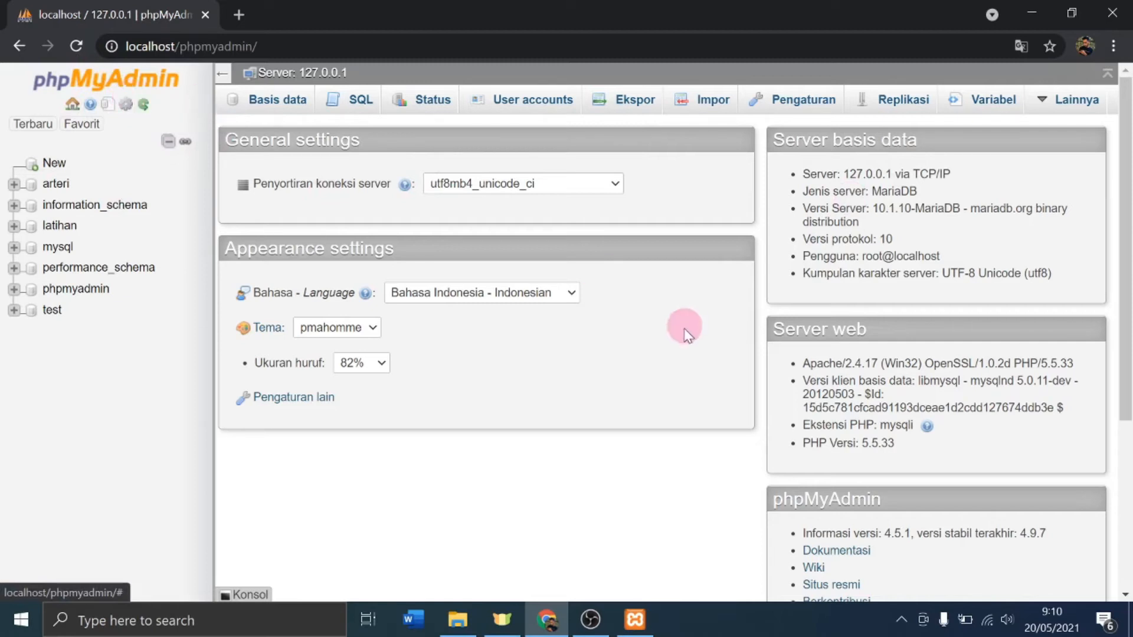
Step: Keep the interface language as Bahasa Indonesia and open the Basis data database list
left_click(542, 291)
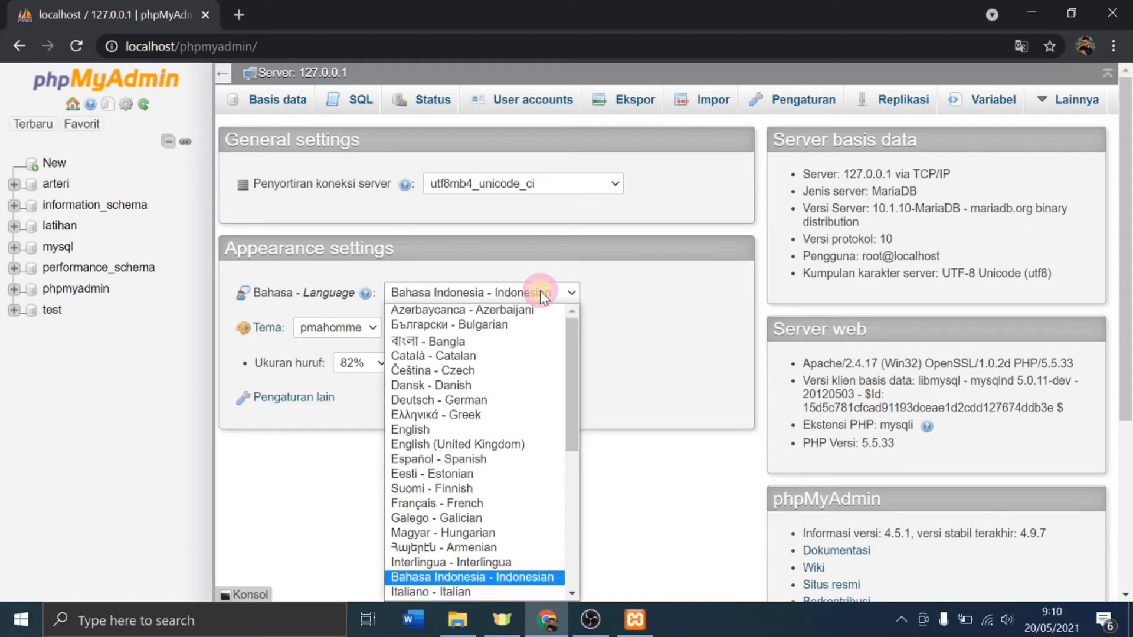
scroll(519, 354, "down", 5)
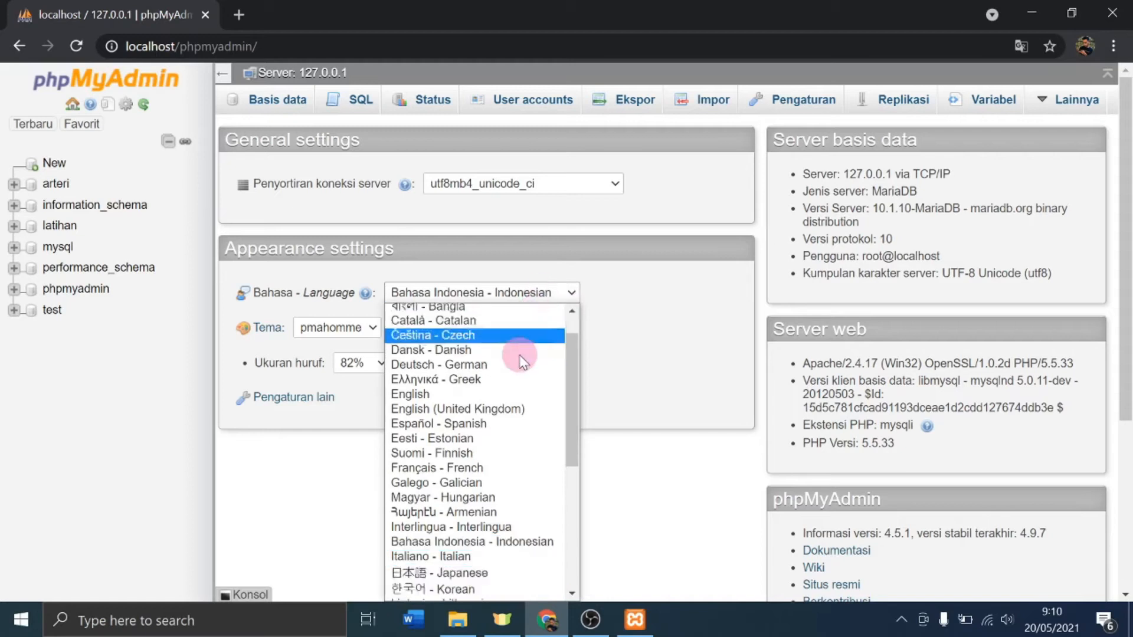
left_click(668, 357)
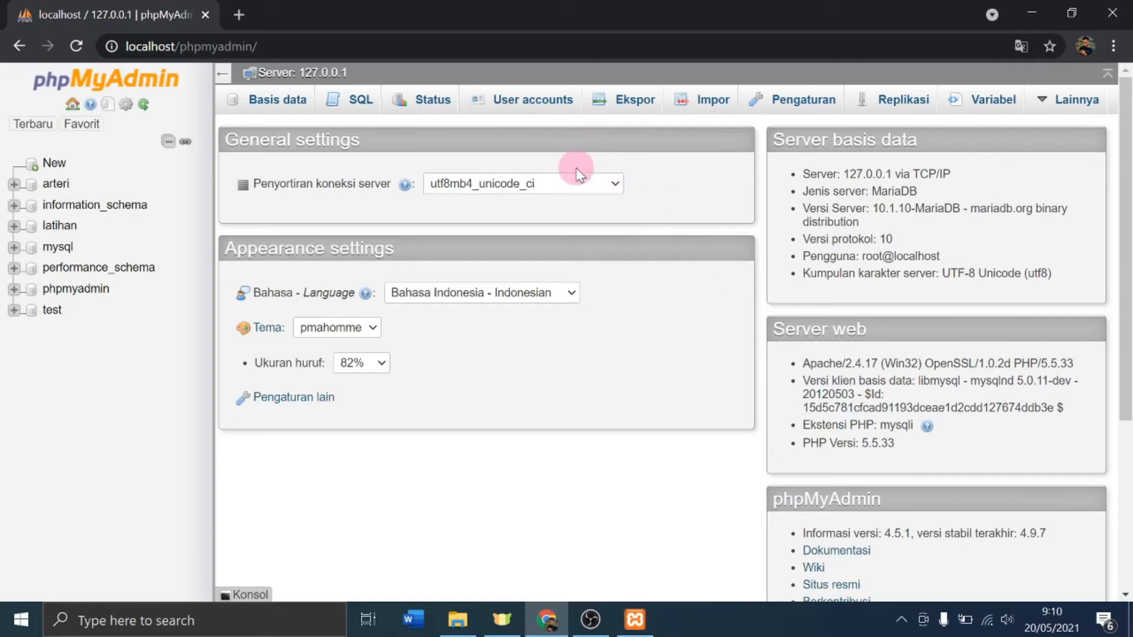
left_click(290, 106)
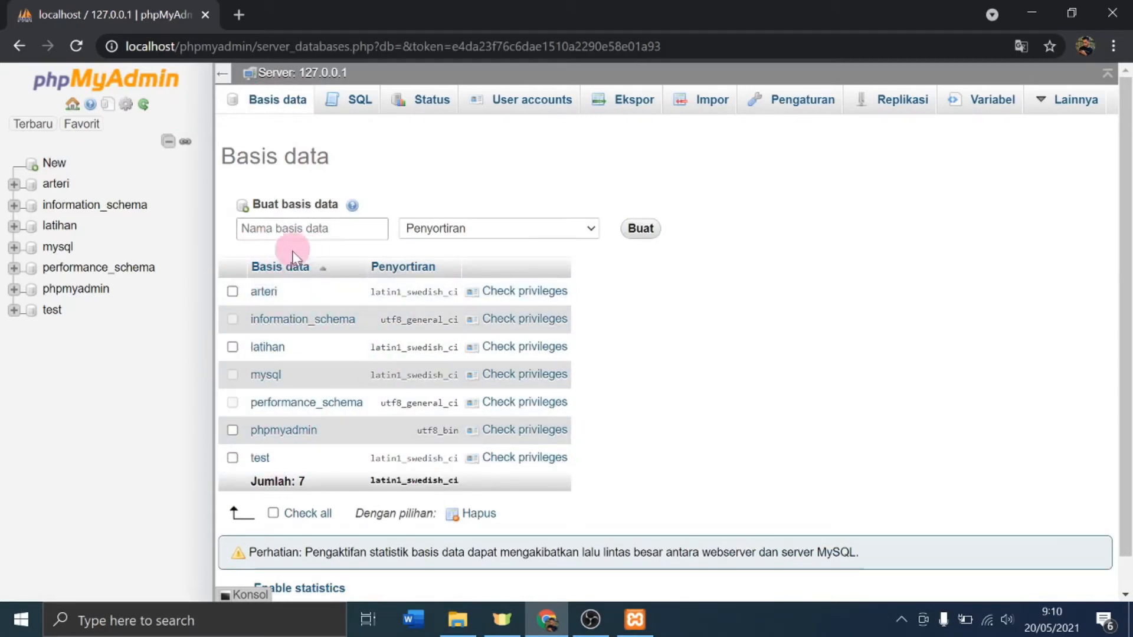
Step: Create a new database named akasia, then go back to the Basis data list
left_click(264, 226)
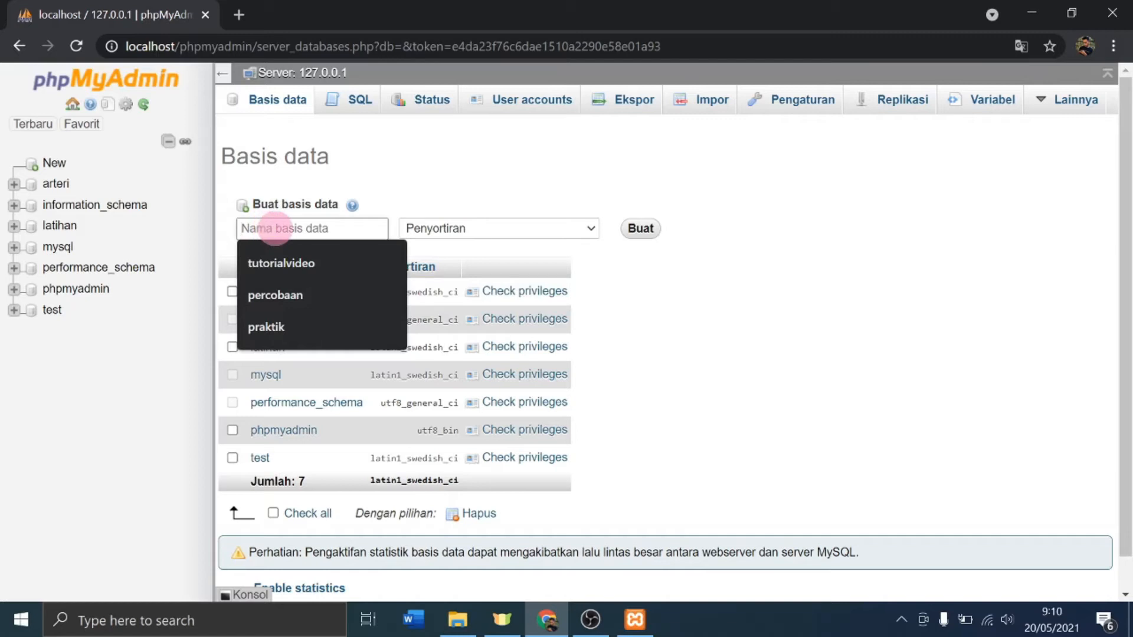
type("akasia")
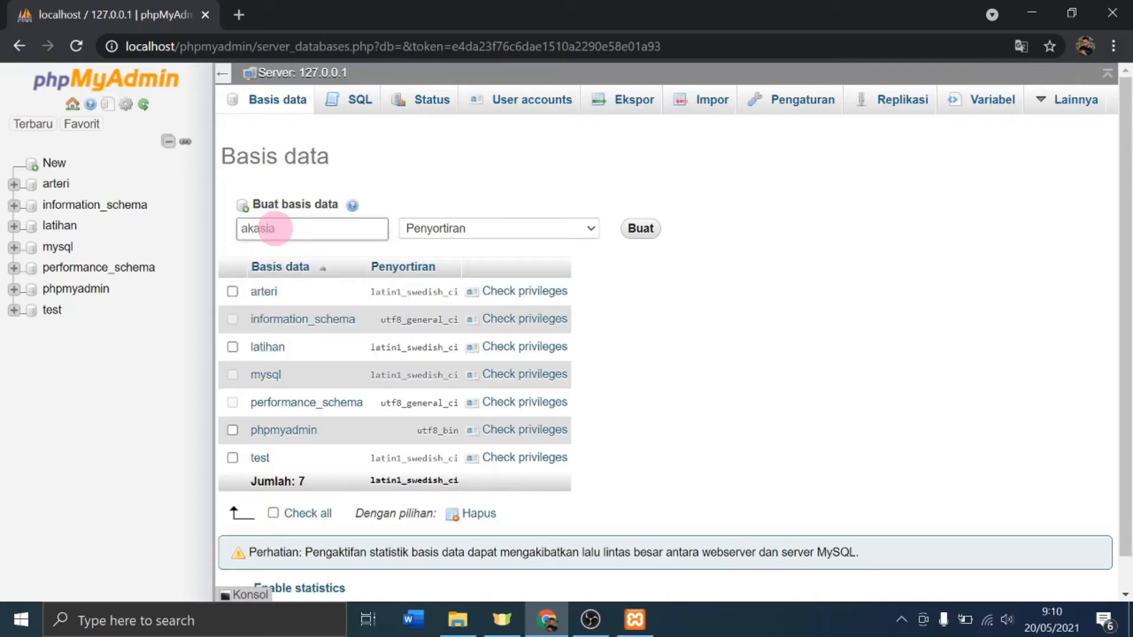
left_click(648, 232)
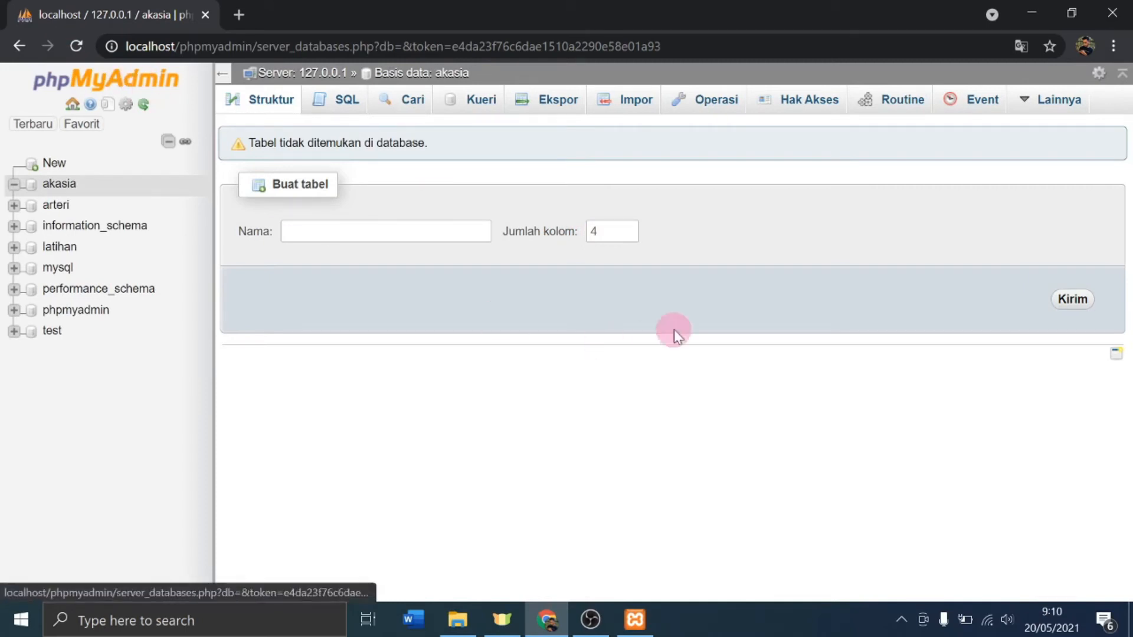
left_click(112, 94)
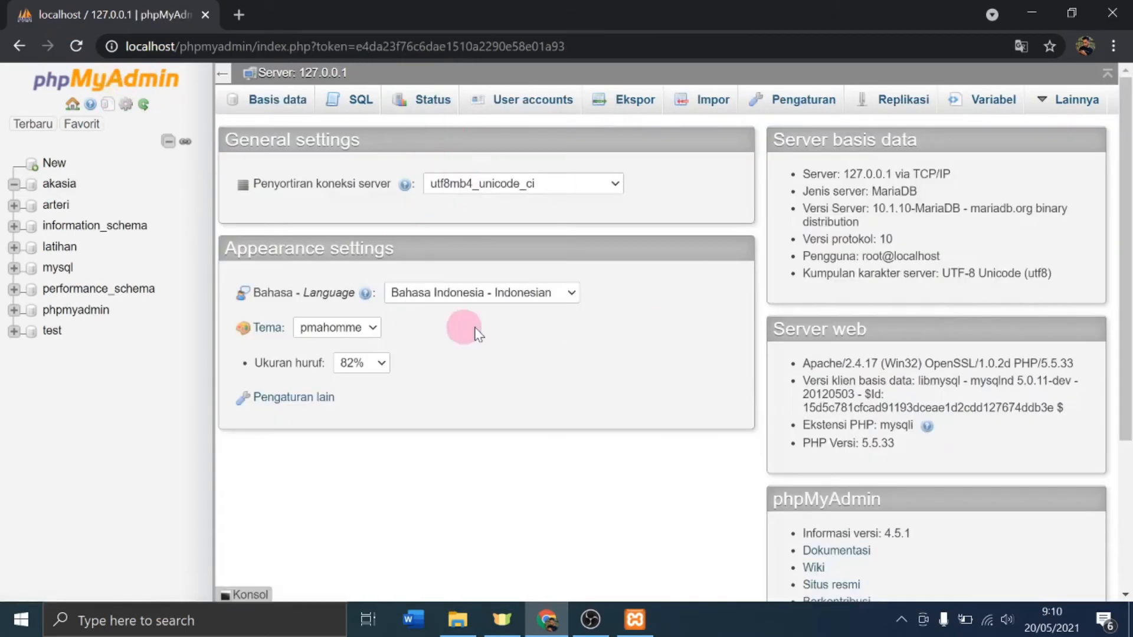
left_click(247, 100)
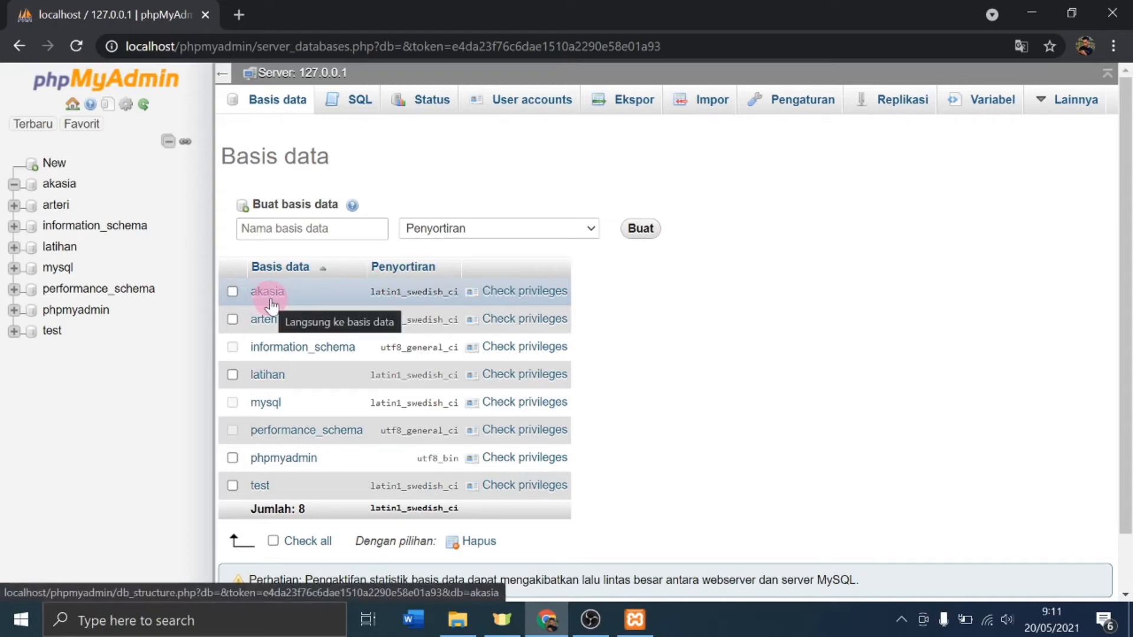
Step: Open the Add user account form from the akasia database's privileges list
left_click(513, 300)
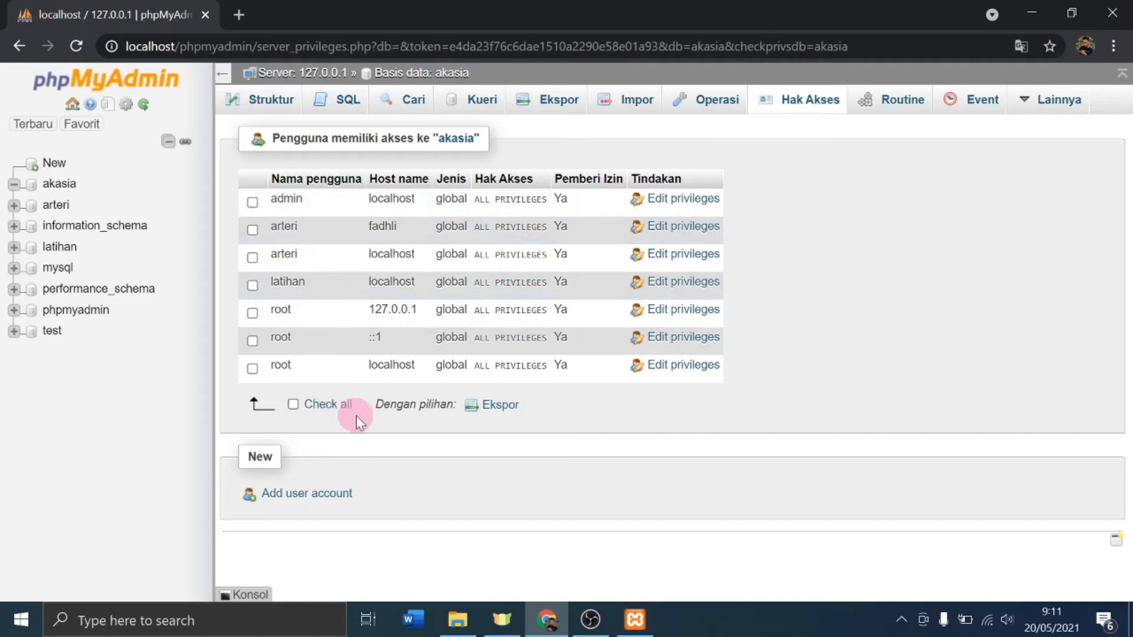
left_click(317, 496)
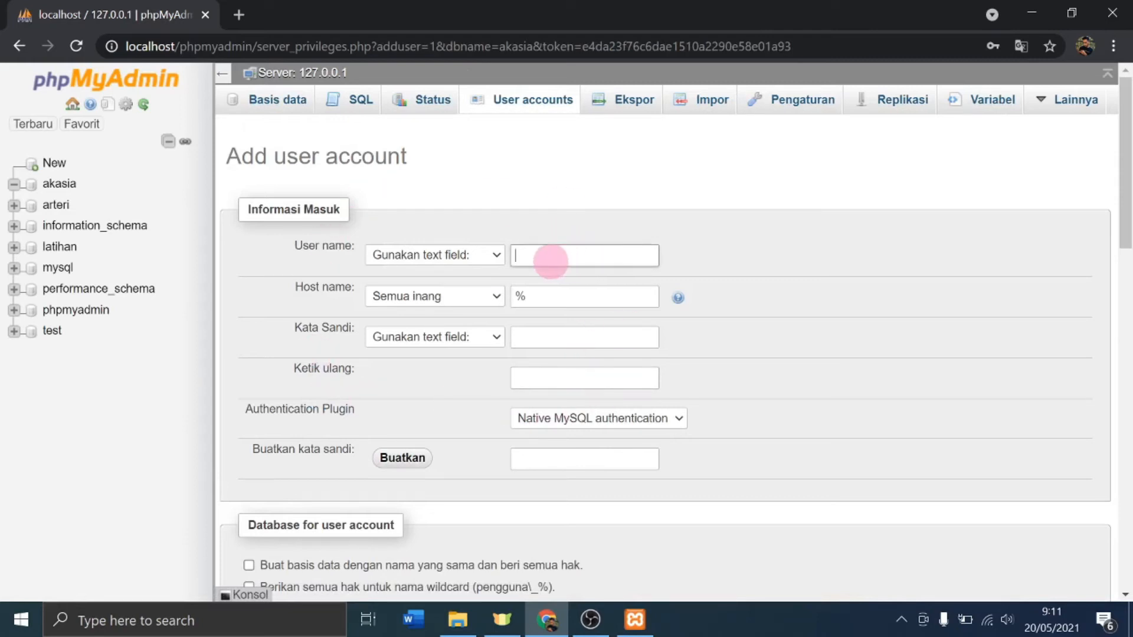
Step: Enter user name akasia, host localhost, and the account password twice
left_click(537, 258)
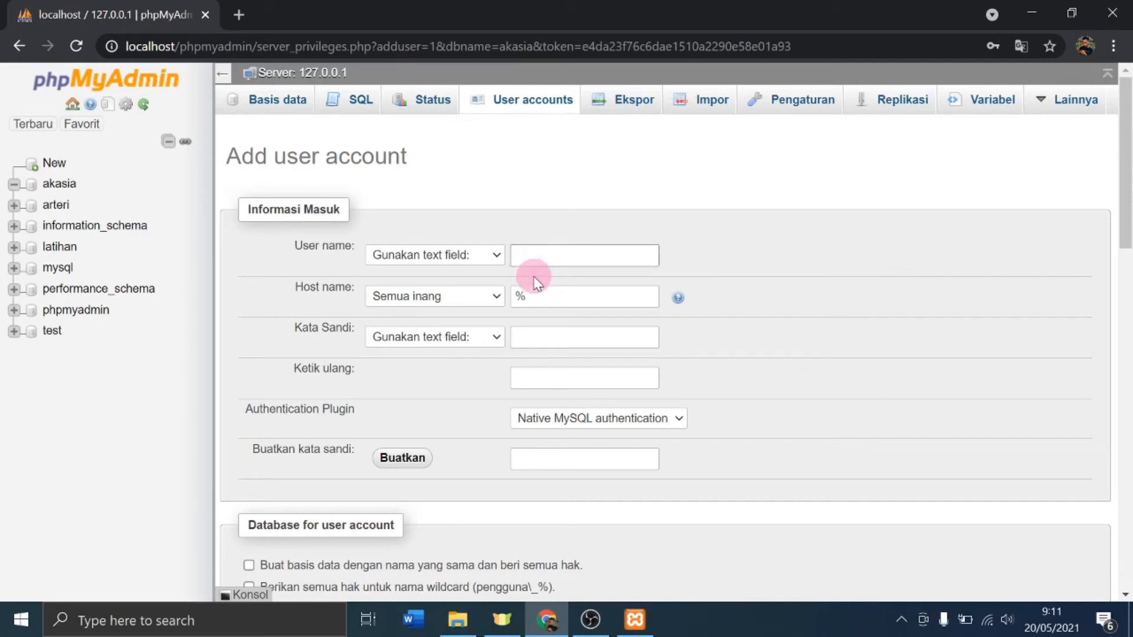
type("akas")
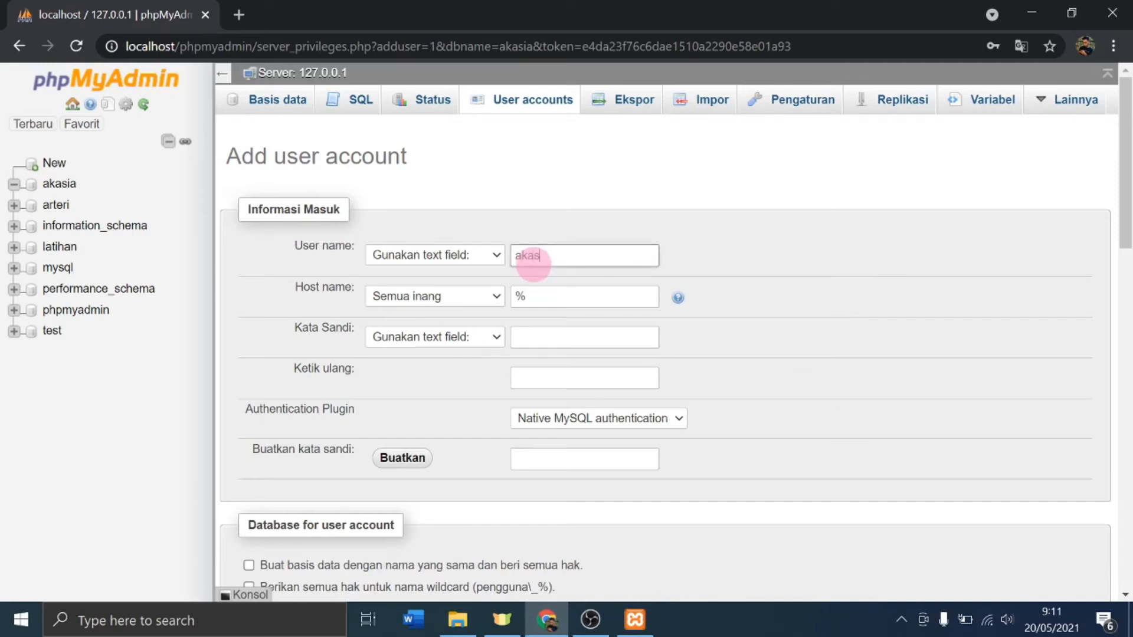
type("ia")
left_click_drag(536, 296, 493, 295)
key("BackSpace")
type("localhost")
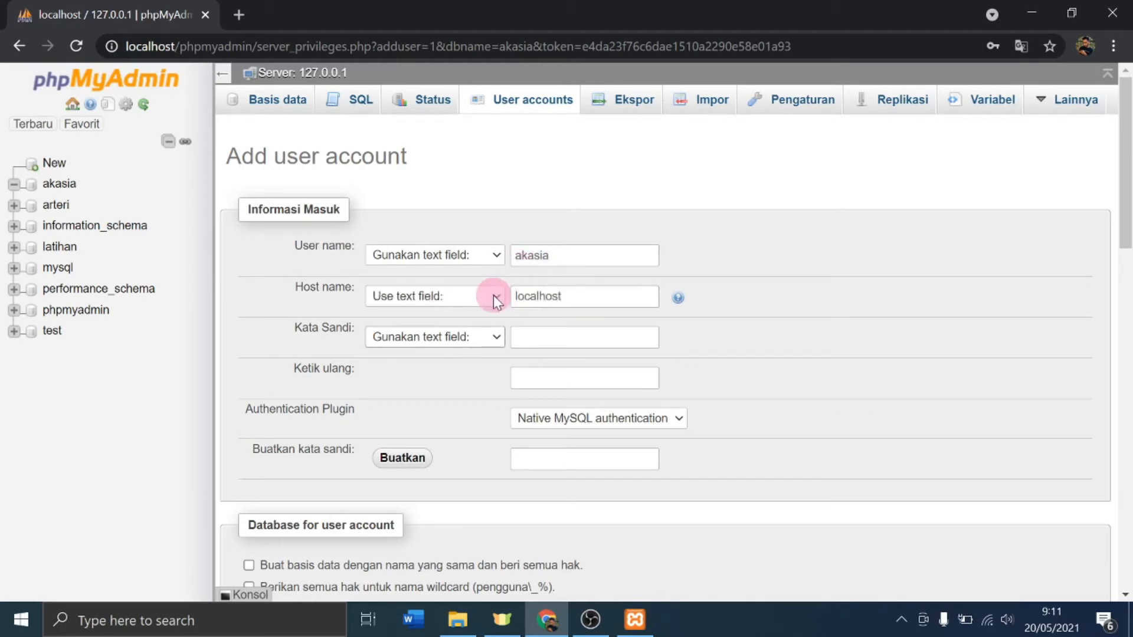
left_click(543, 340)
type("•••")
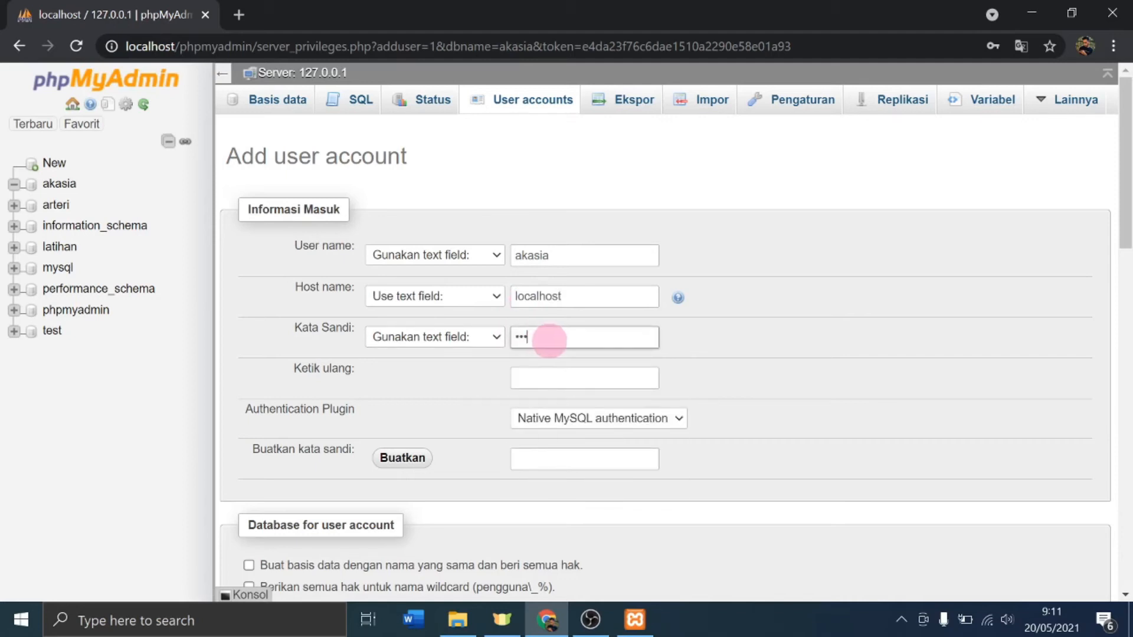
type("••")
key("Tab")
type("••••")
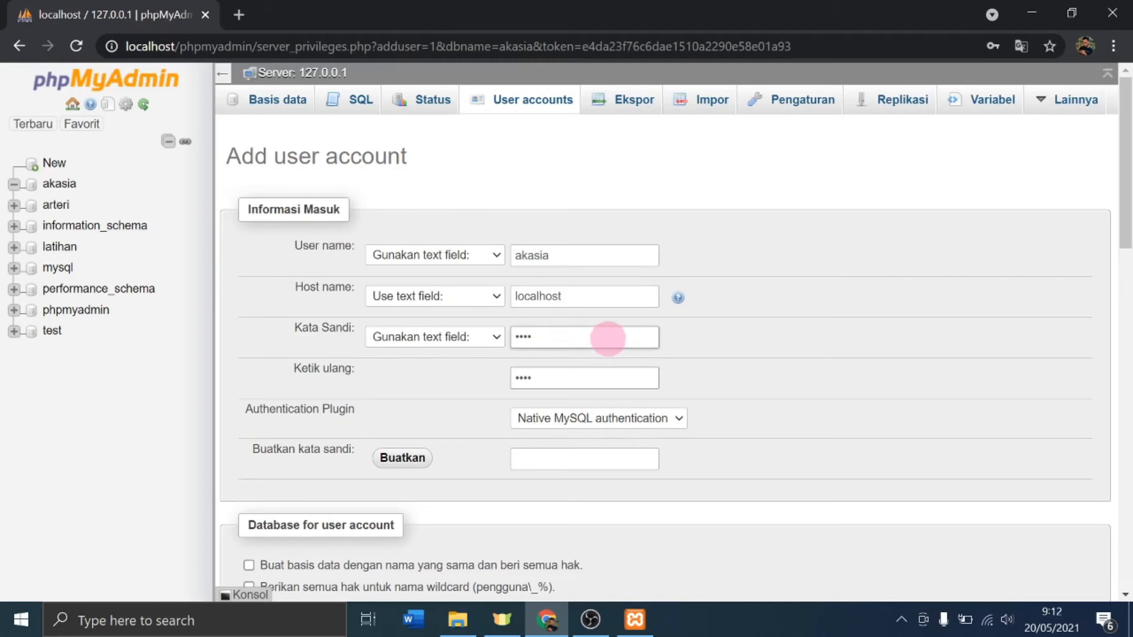
Step: Grant all privileges, create the account, and dismiss the browser's password warning
scroll(608, 339, "down", 3)
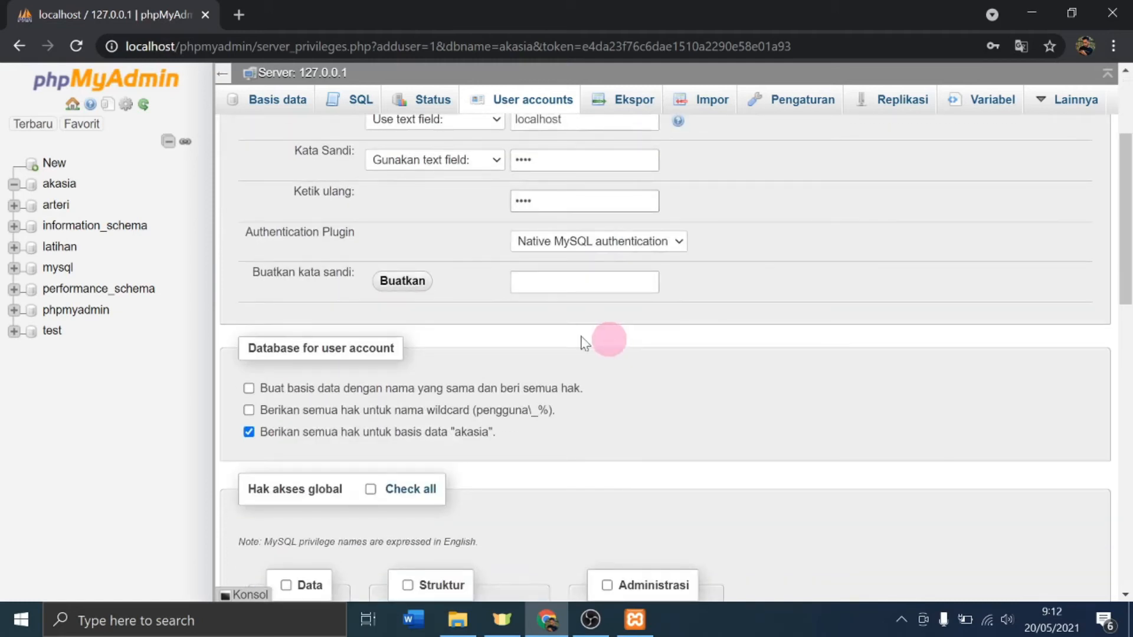
scroll(391, 308, "up", 3)
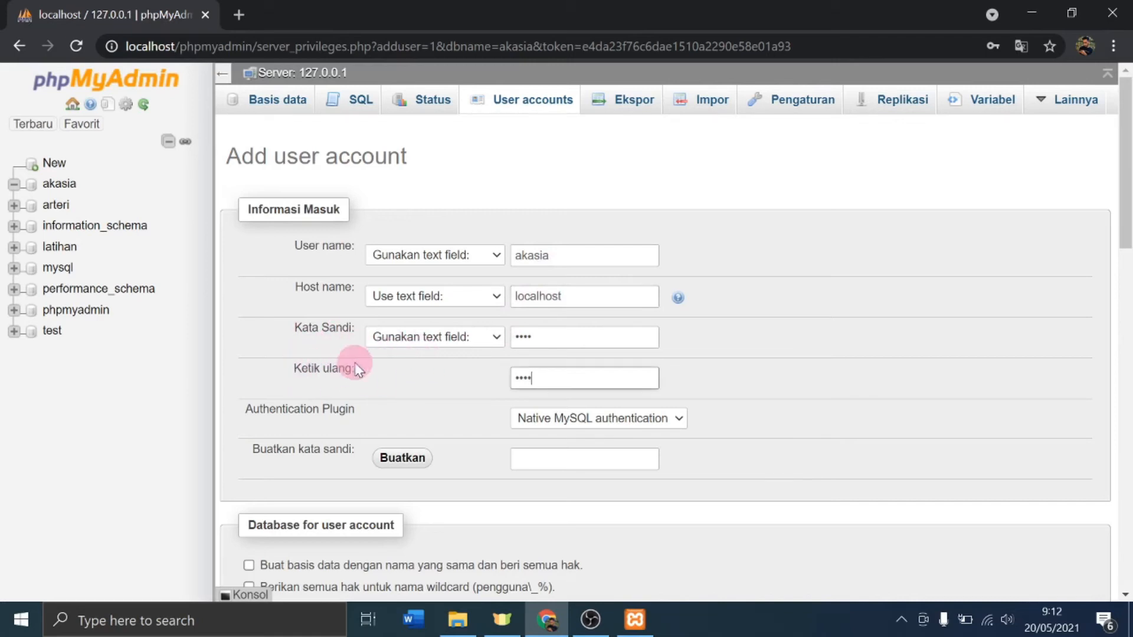
scroll(399, 310, "down", 3)
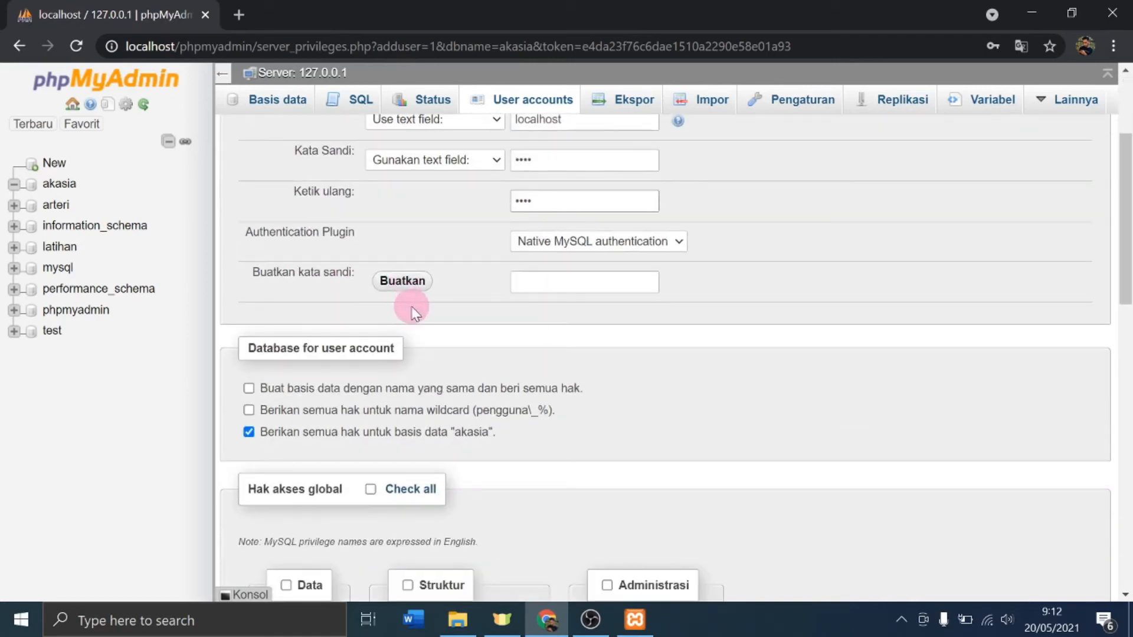
scroll(443, 311, "down", 4)
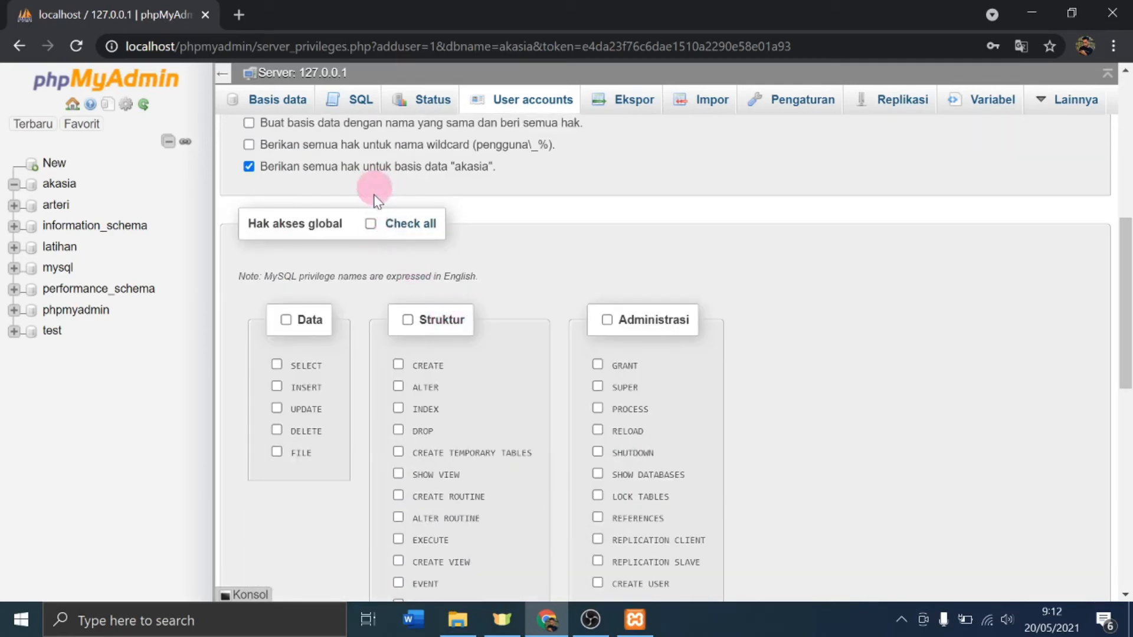
left_click(372, 224)
scroll(480, 223, "down", 10)
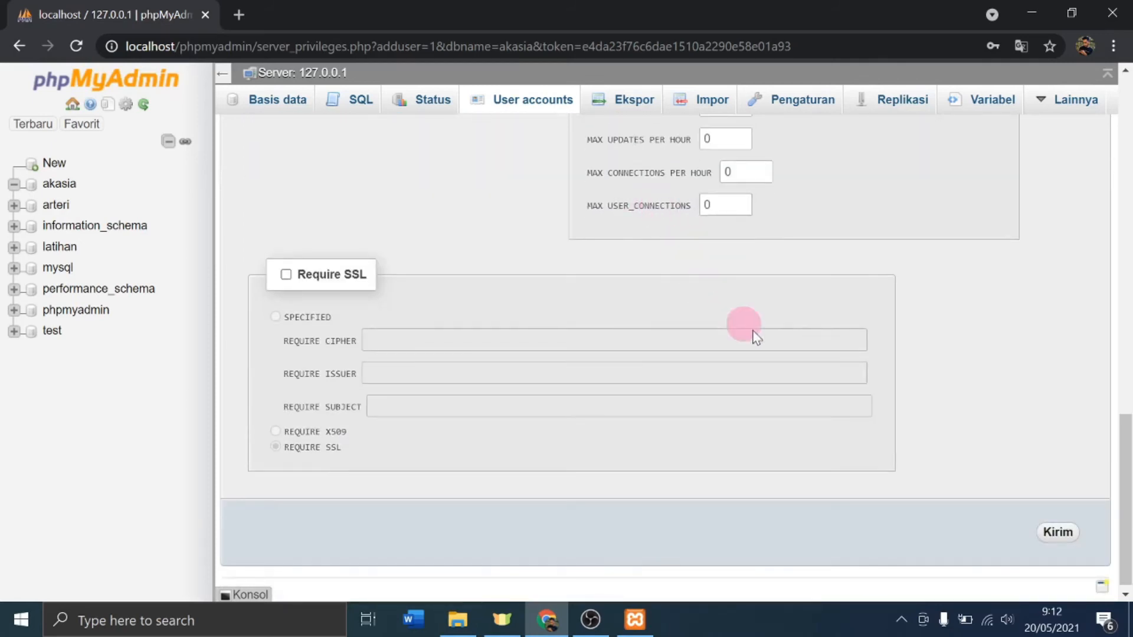
scroll(927, 374, "down", 1)
left_click(1059, 528)
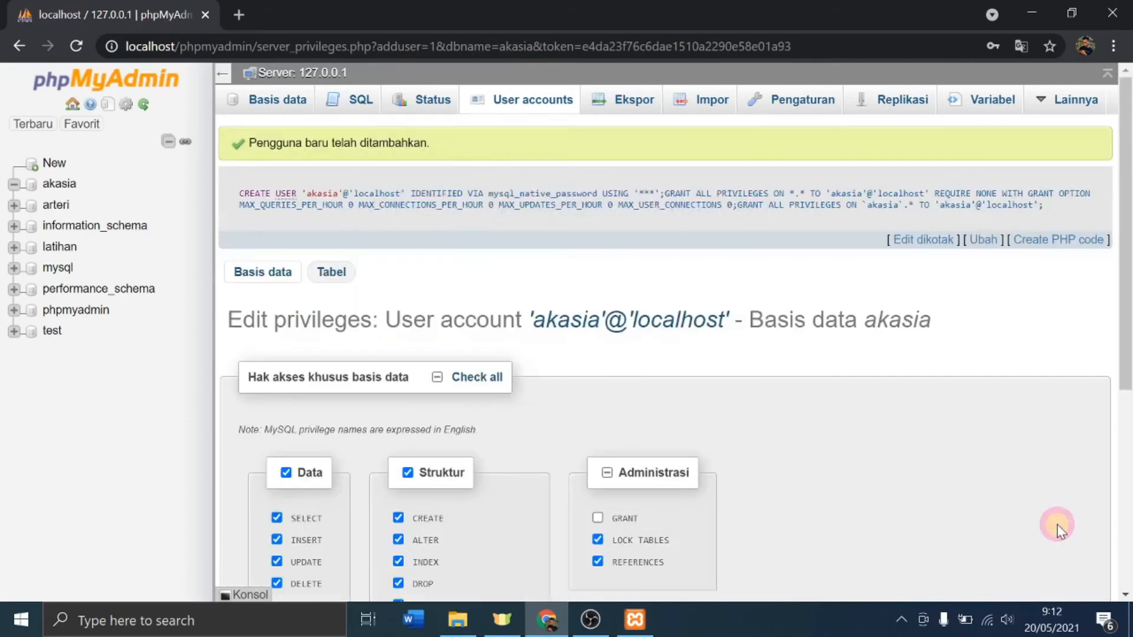
left_click(728, 285)
Step: Browse File Explorer to C:\xampp1\htdocs\akasia and select sysconfig.inc.php
left_click(466, 630)
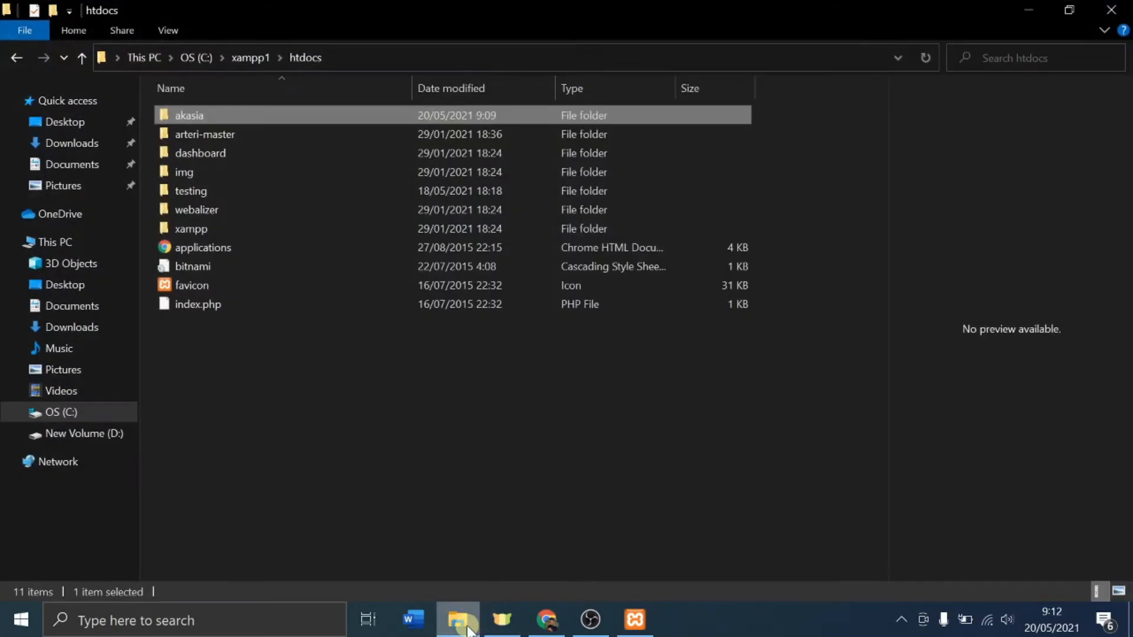
left_click(472, 632)
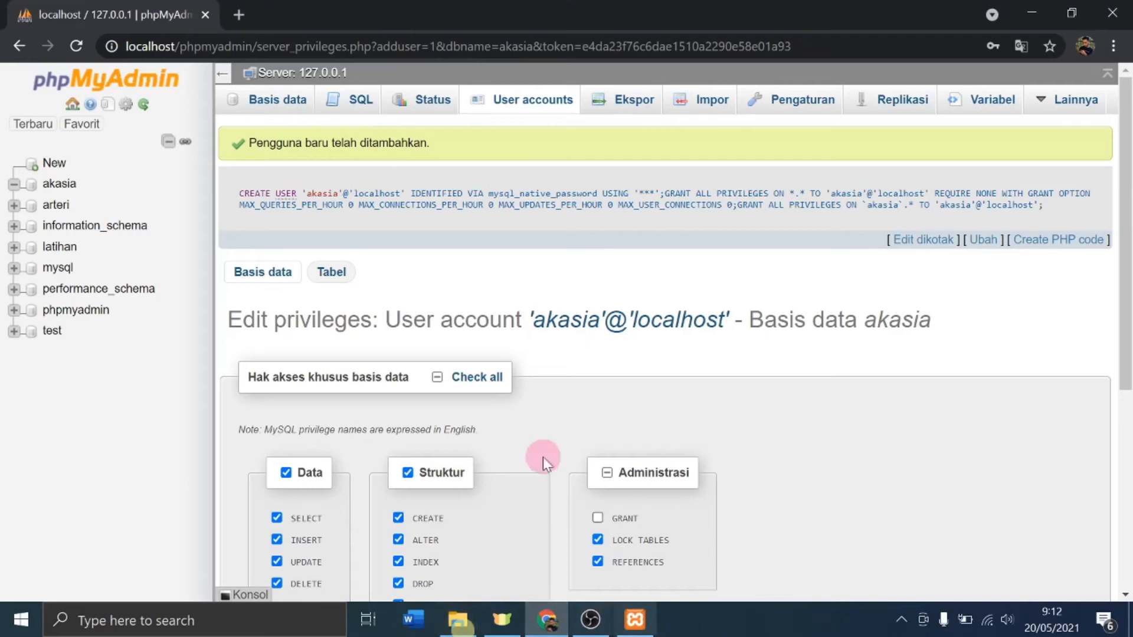
left_click(464, 632)
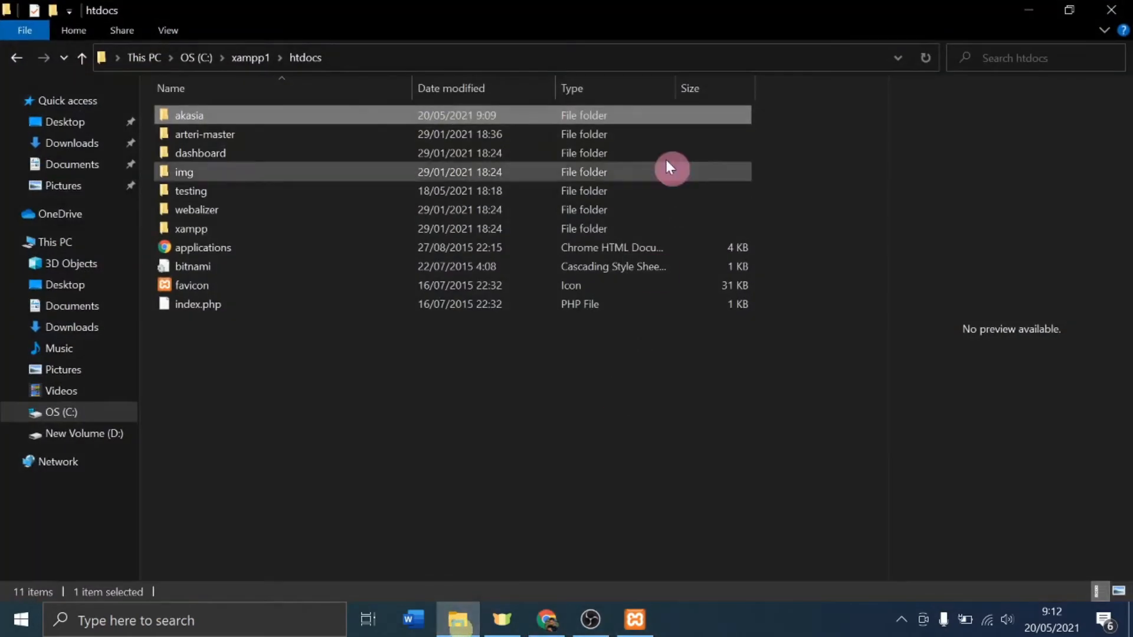
left_click(198, 57)
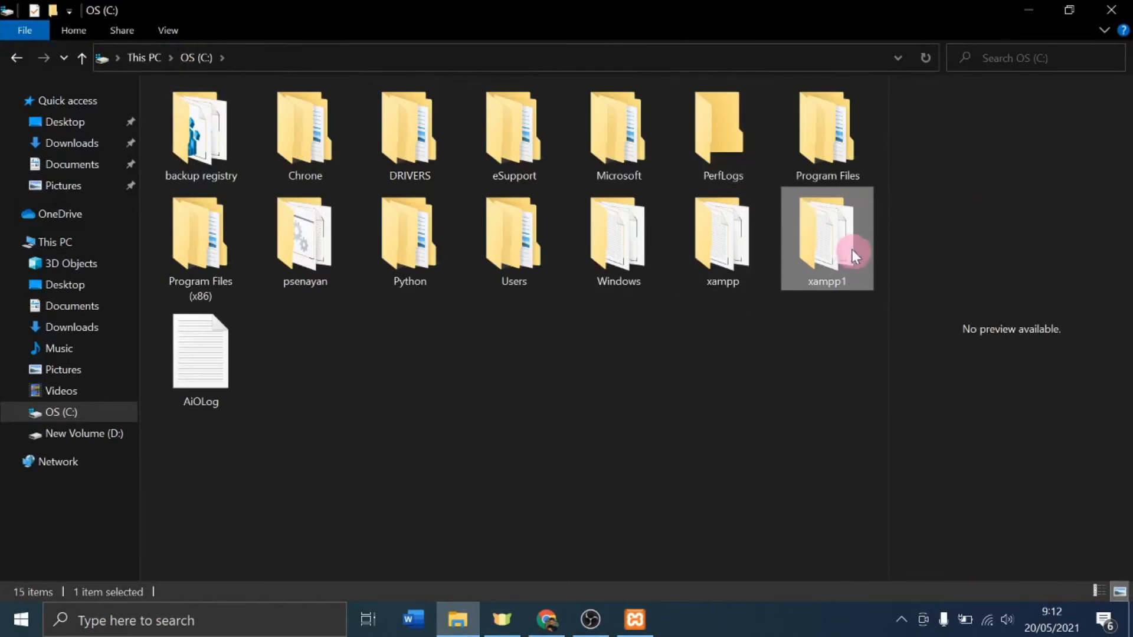
double_click(838, 257)
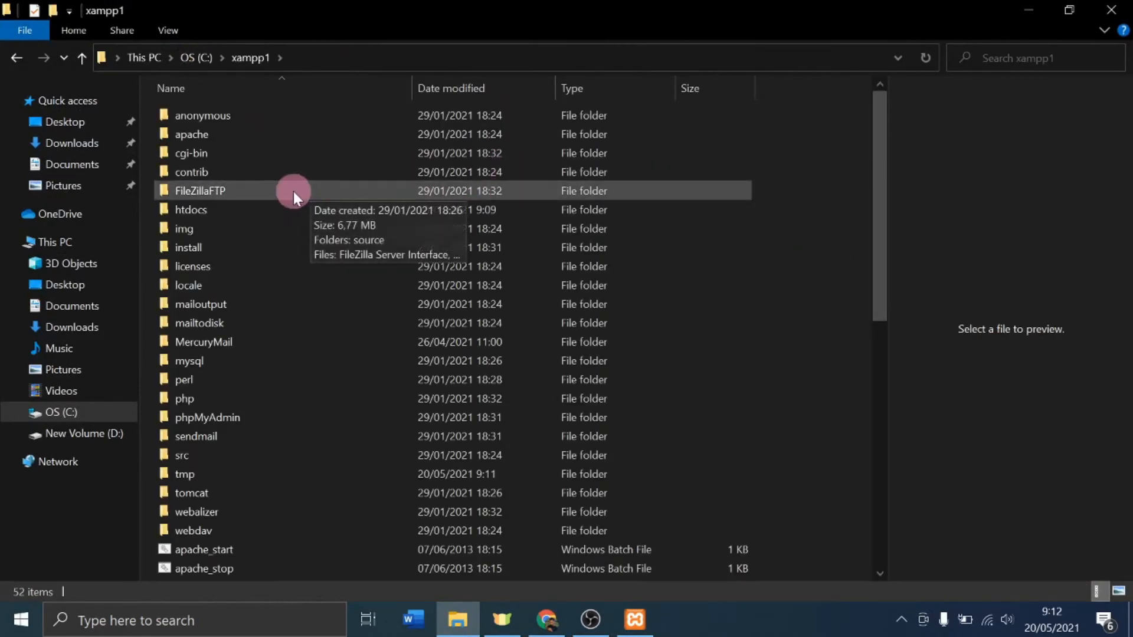
double_click(177, 212)
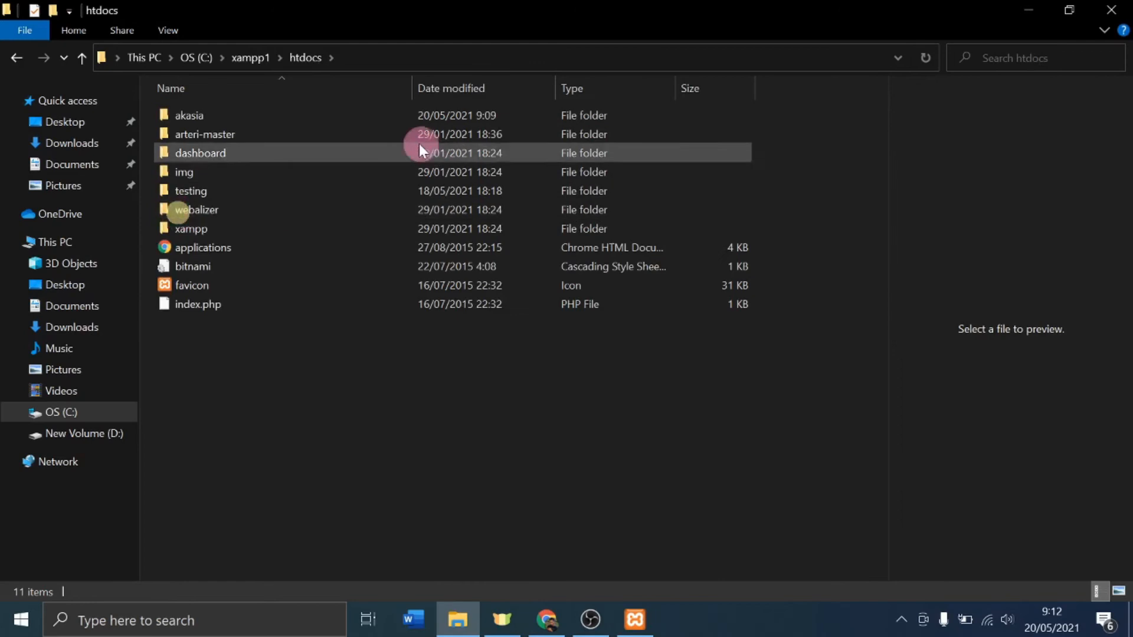
double_click(172, 115)
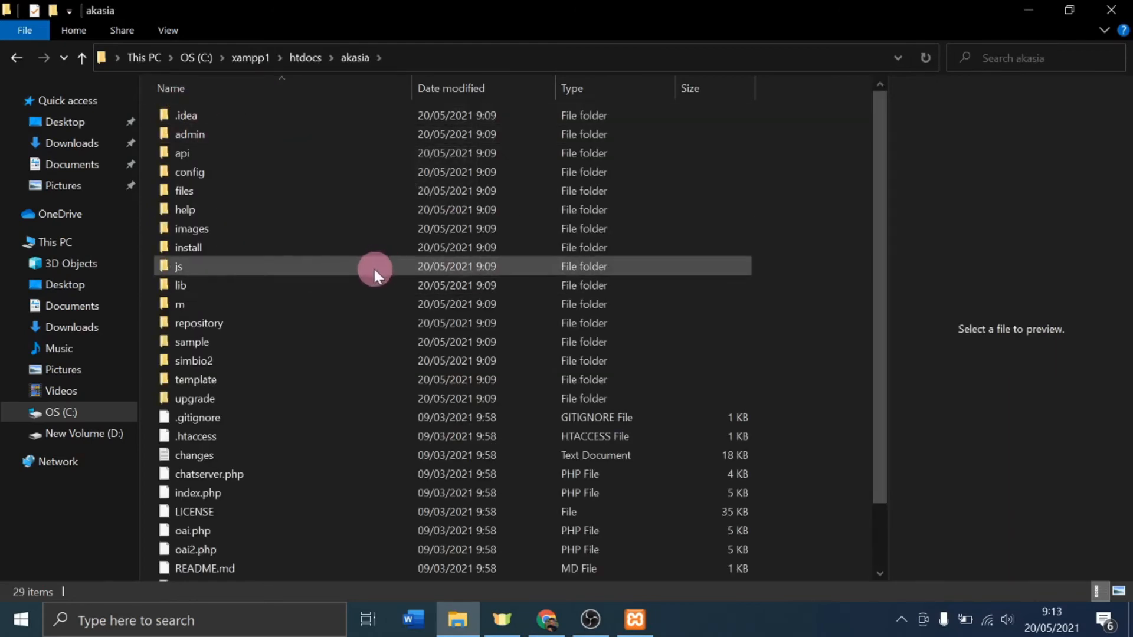
scroll(354, 264, "down", 1)
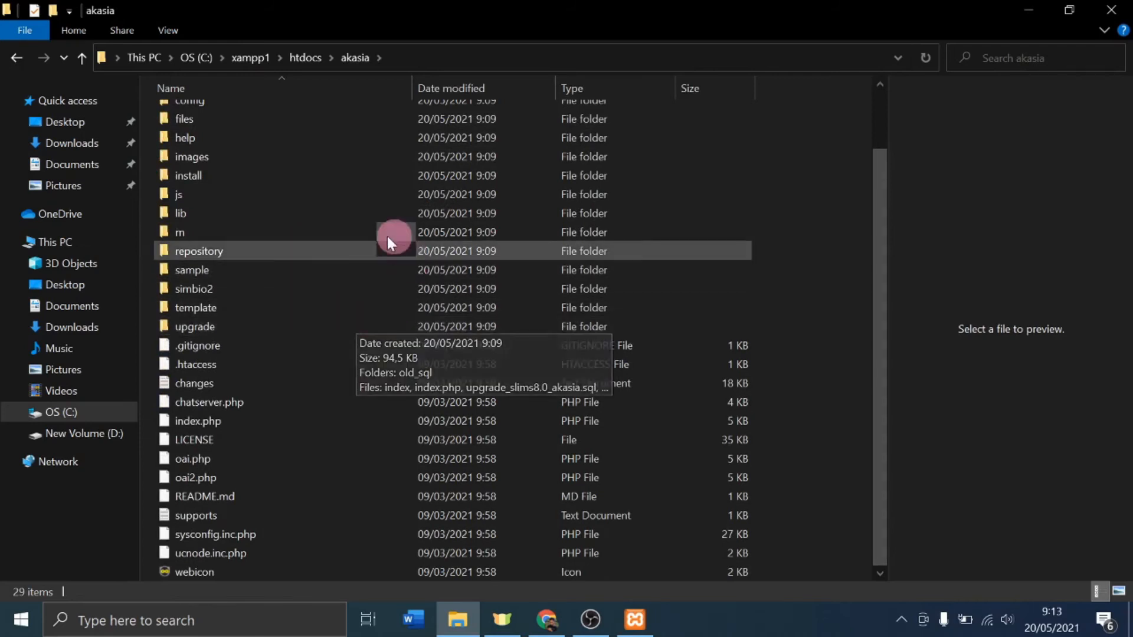
scroll(296, 183, "up", 1)
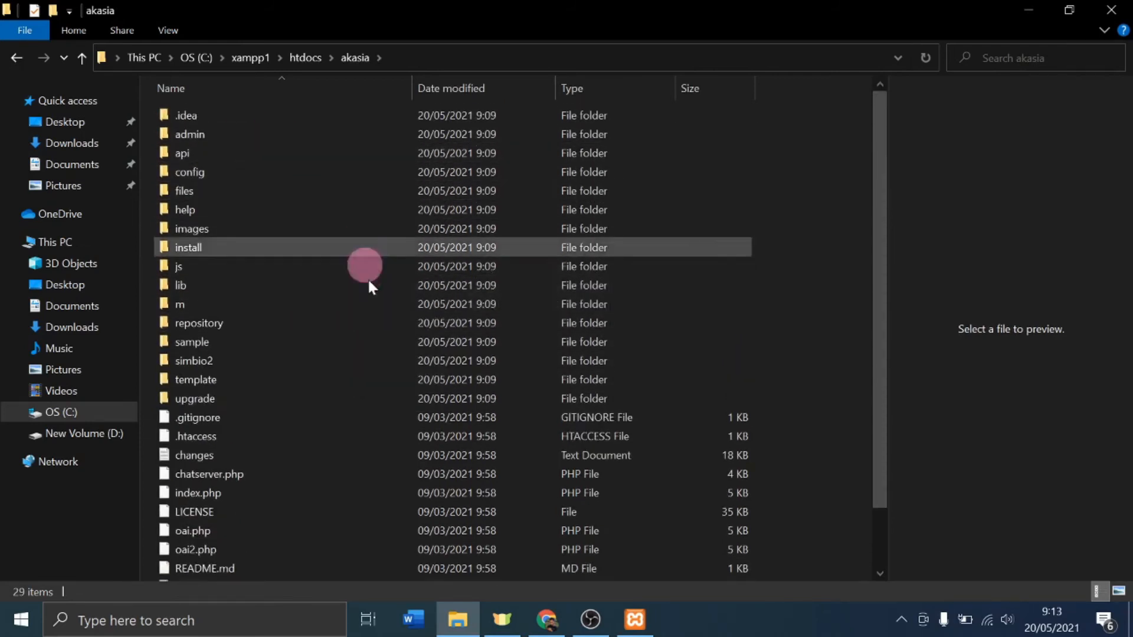
scroll(367, 271, "down", 1)
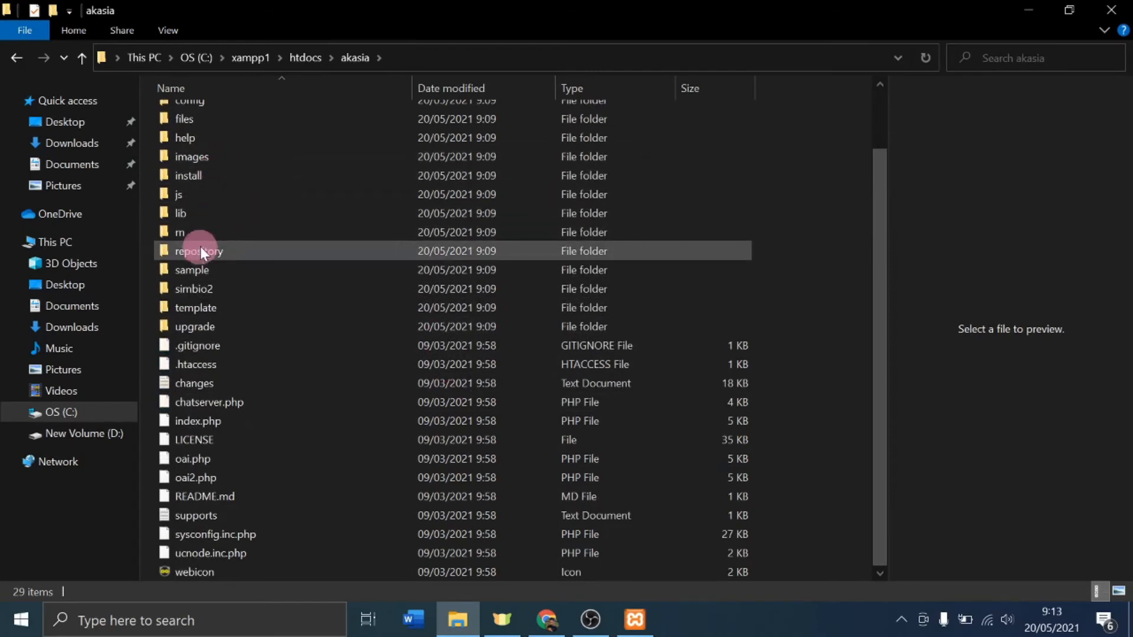
left_click(232, 535)
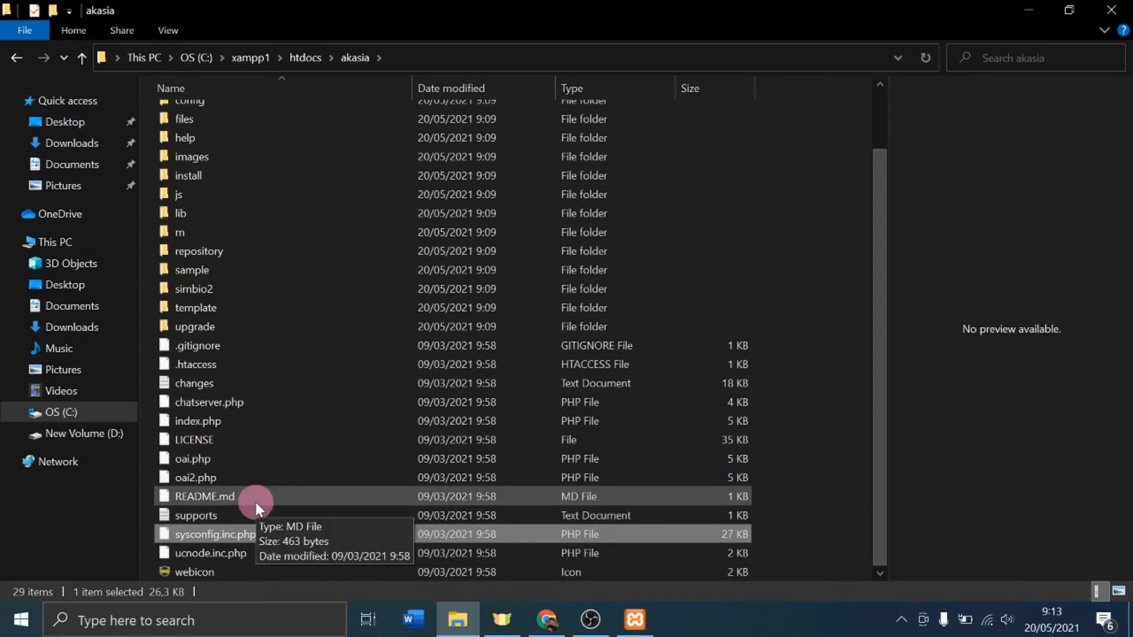
Step: Open sysconfig.inc.php in Notepad++ and scroll down to the database settings
right_click(219, 536)
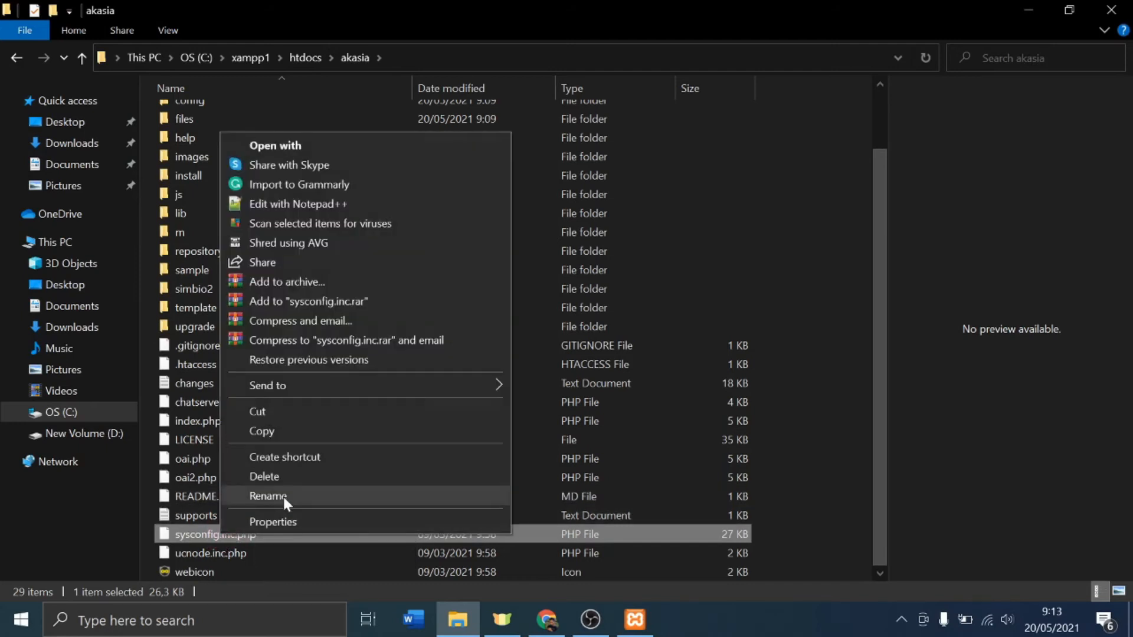
left_click(294, 204)
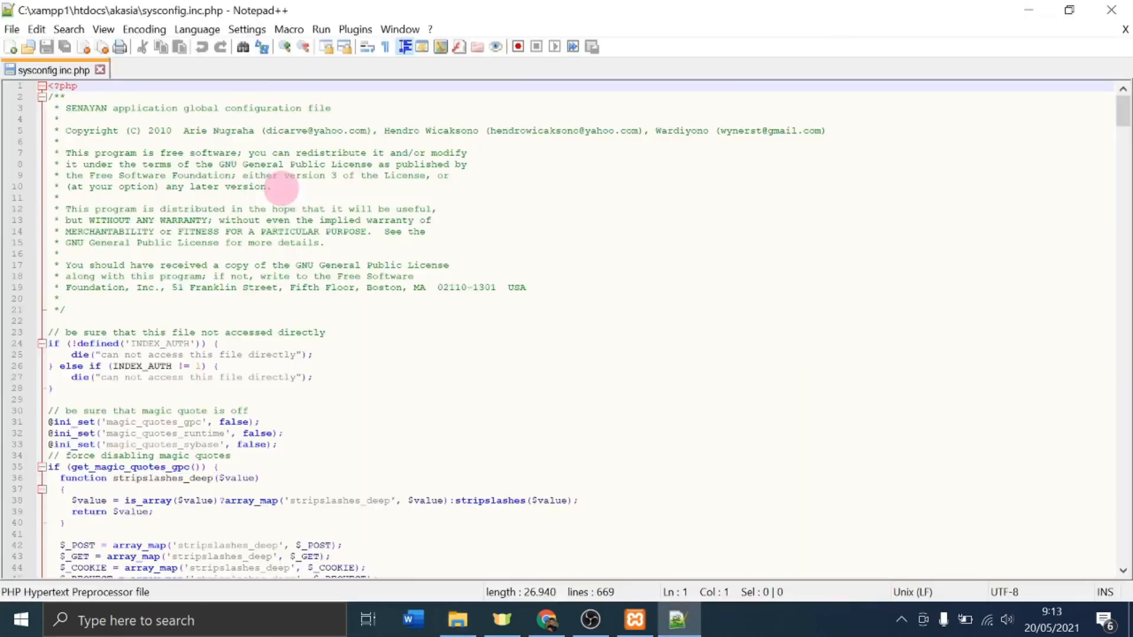
scroll(921, 192, "down", 5)
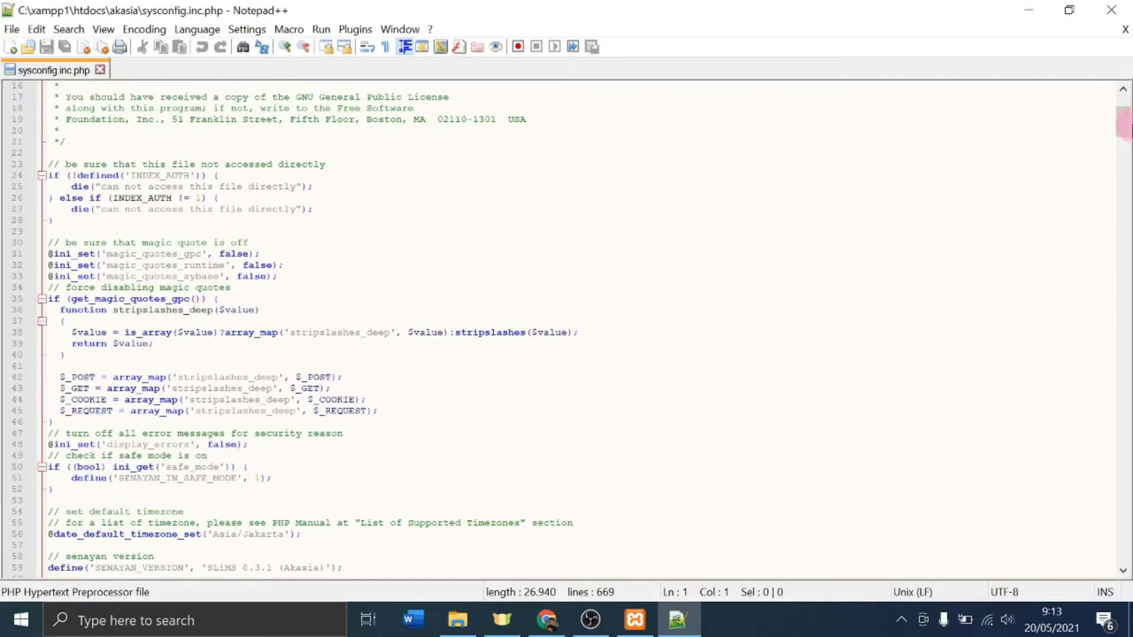
left_click_drag(1124, 122, 1124, 490)
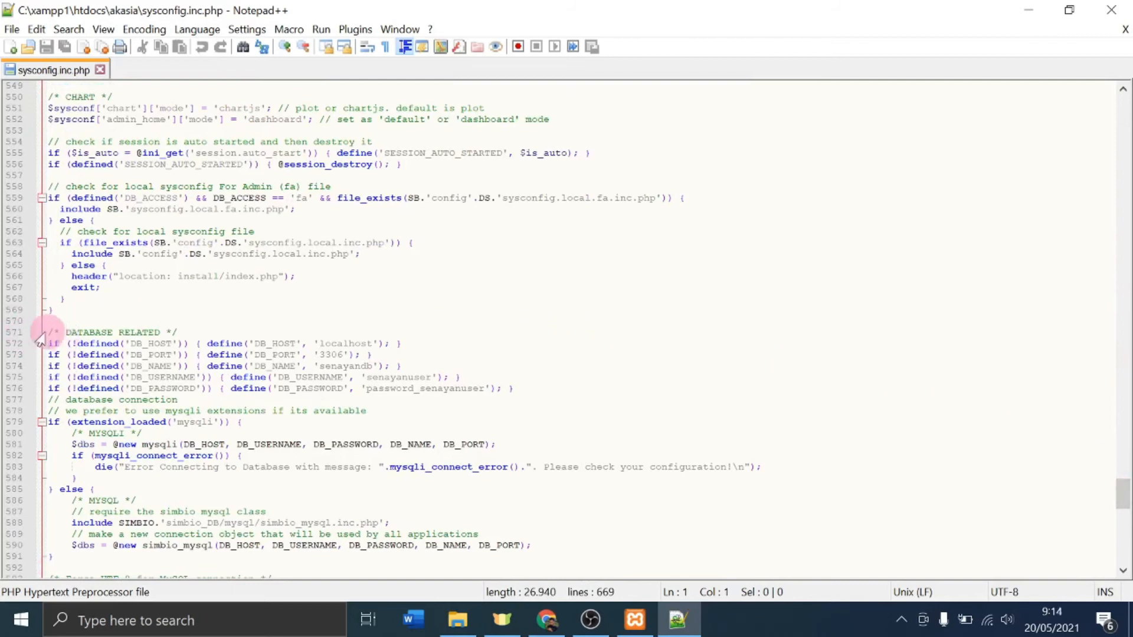
scroll(177, 342, "down", 2)
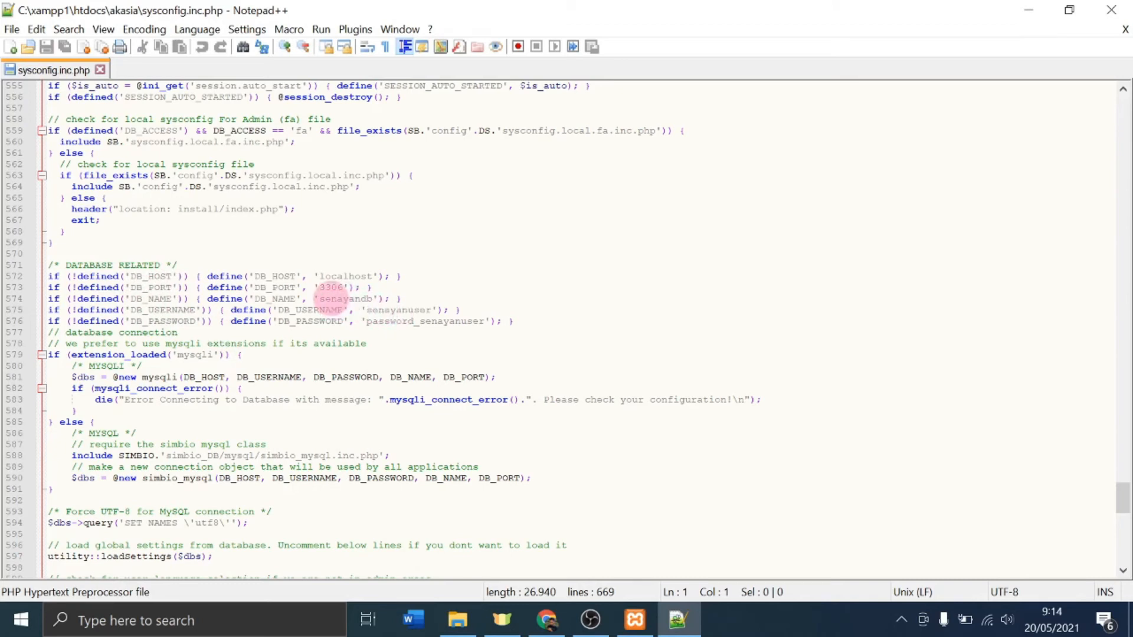
Step: Set DB_NAME and DB_USERNAME to akasia and DB_PASSWORD to the new password; save and close
double_click(329, 299)
type("akasi")
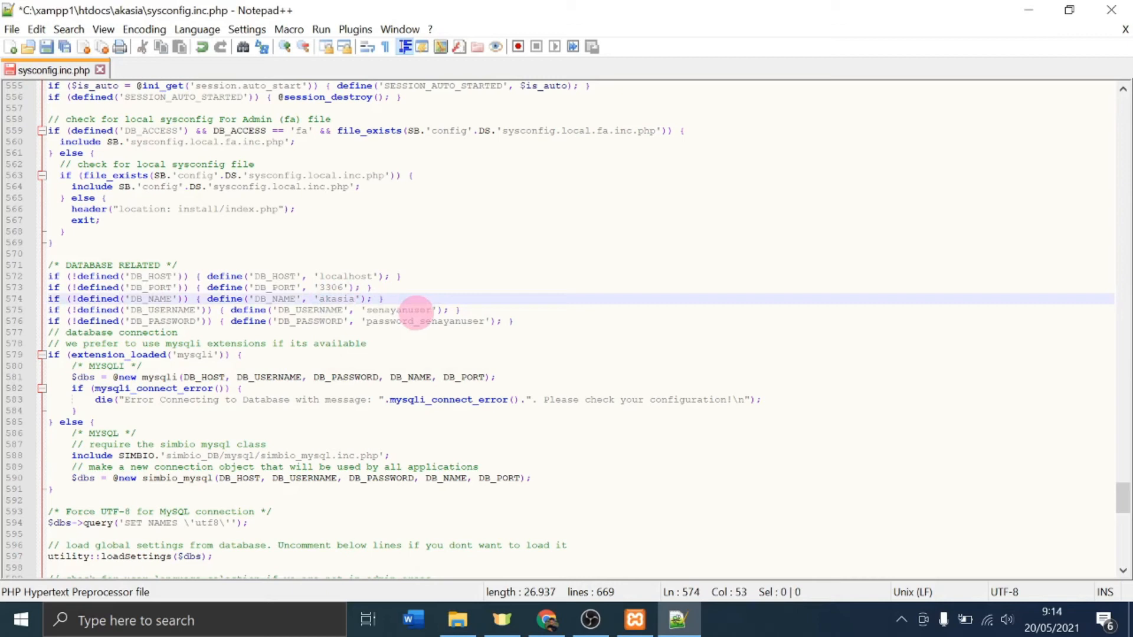
double_click(406, 309)
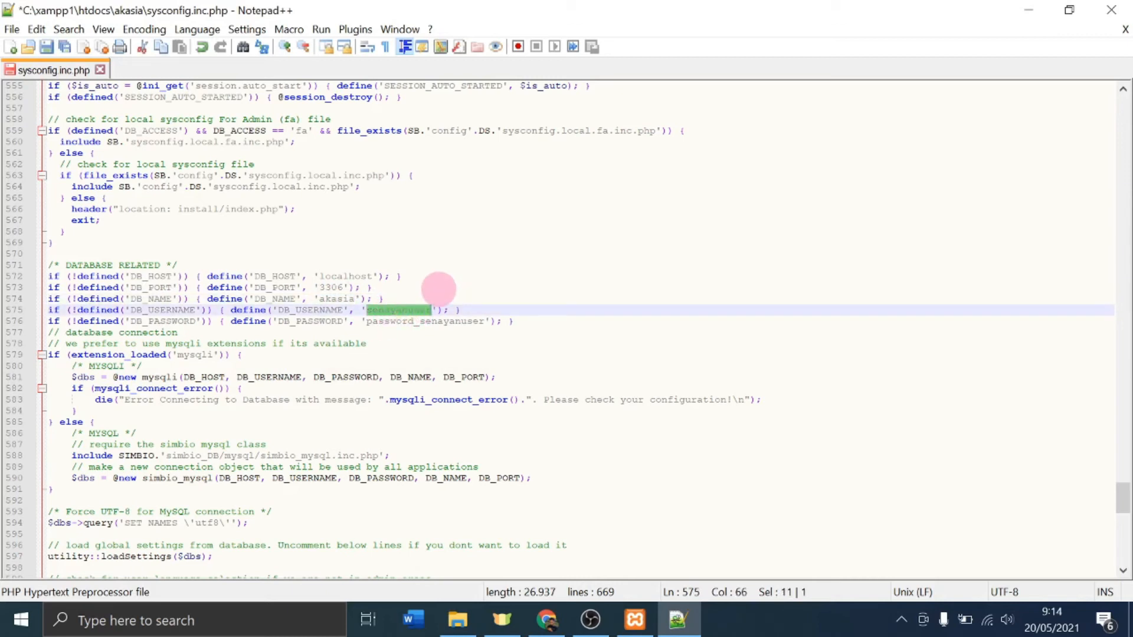
type("akasia")
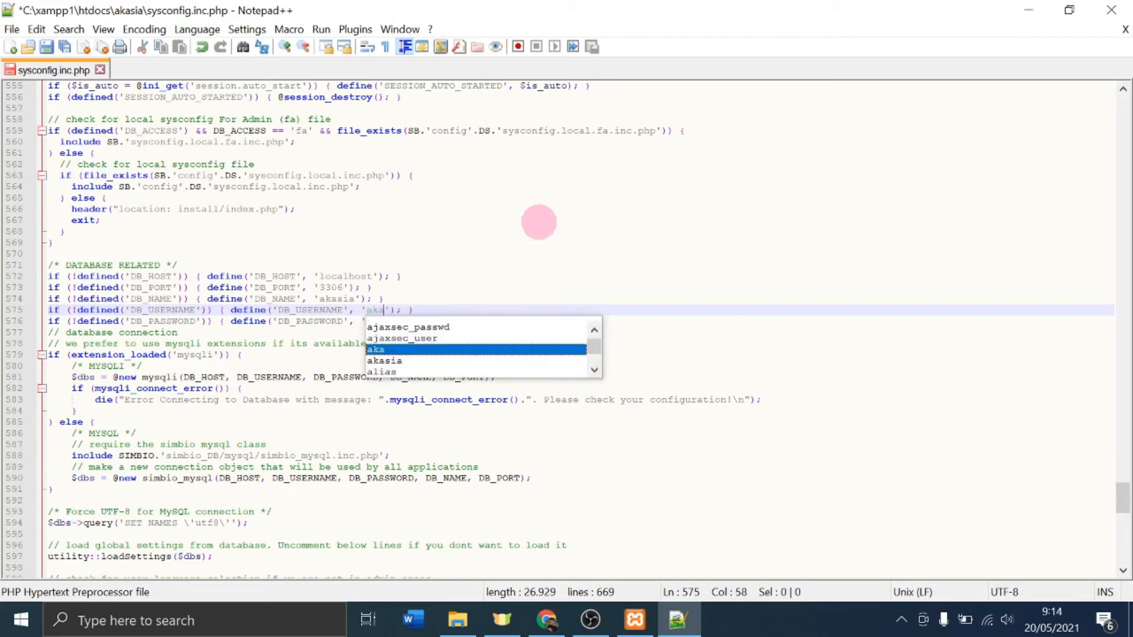
left_click(321, 322)
double_click(436, 322)
type("1234');")
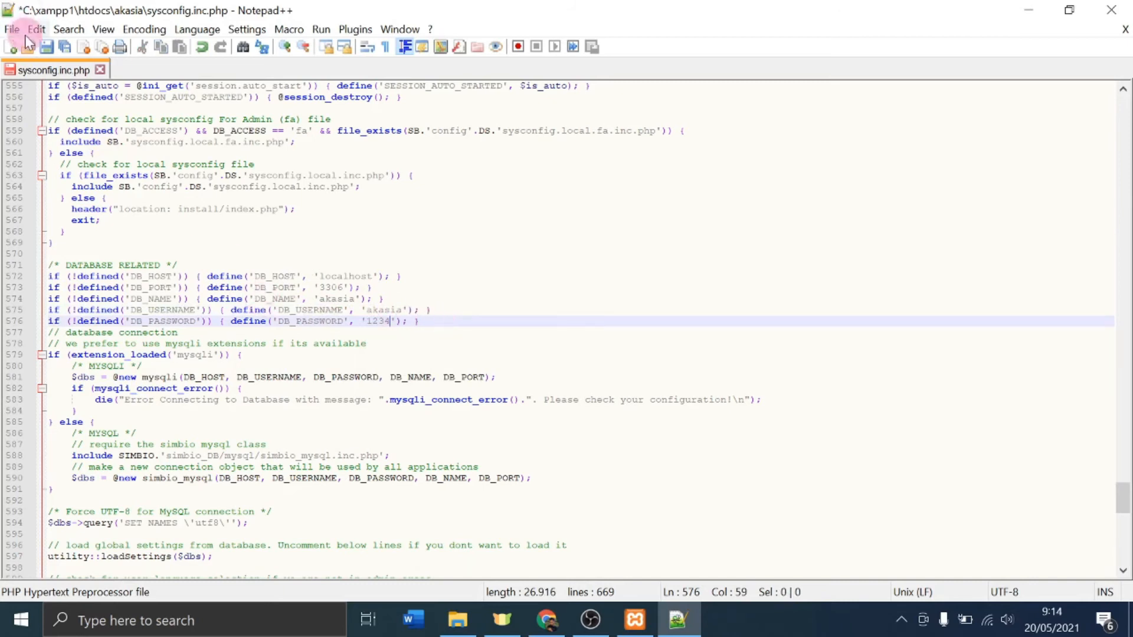
left_click(45, 48)
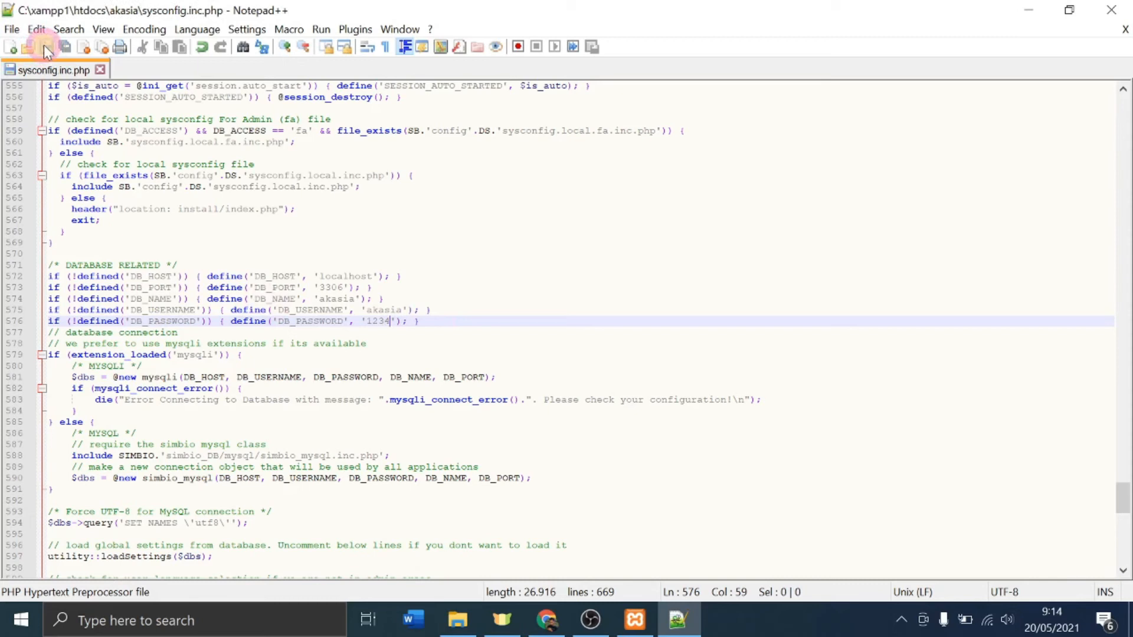
left_click(101, 70)
left_click(1111, 9)
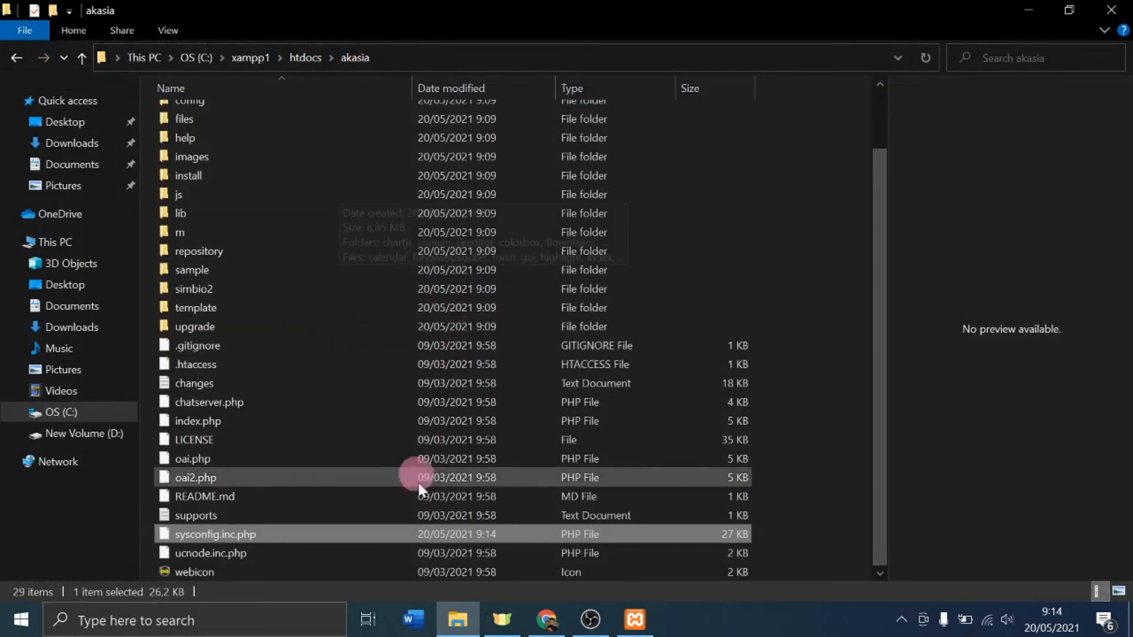
Step: Open a new Chrome tab and enter localhost/akasia in the address bar
left_click(559, 629)
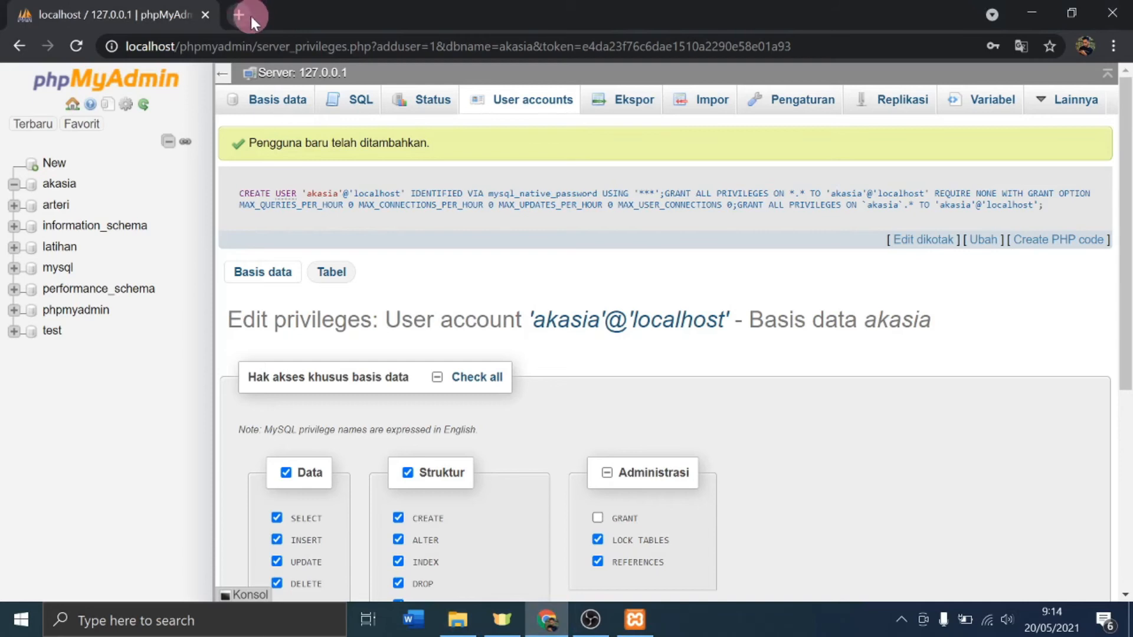
left_click(234, 11)
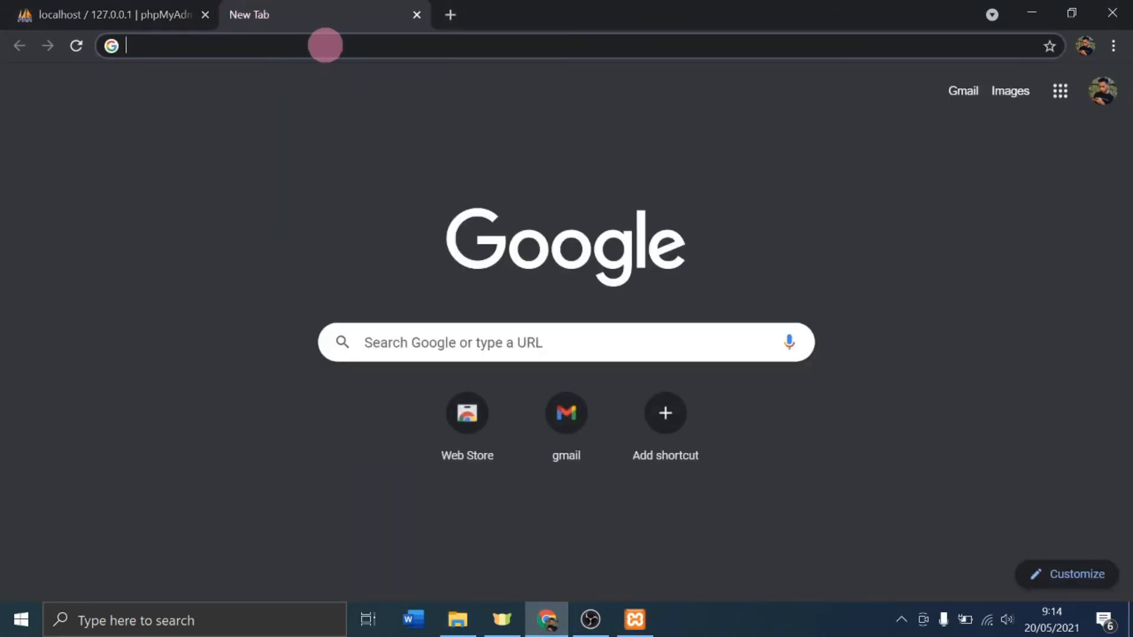
type("lolcah")
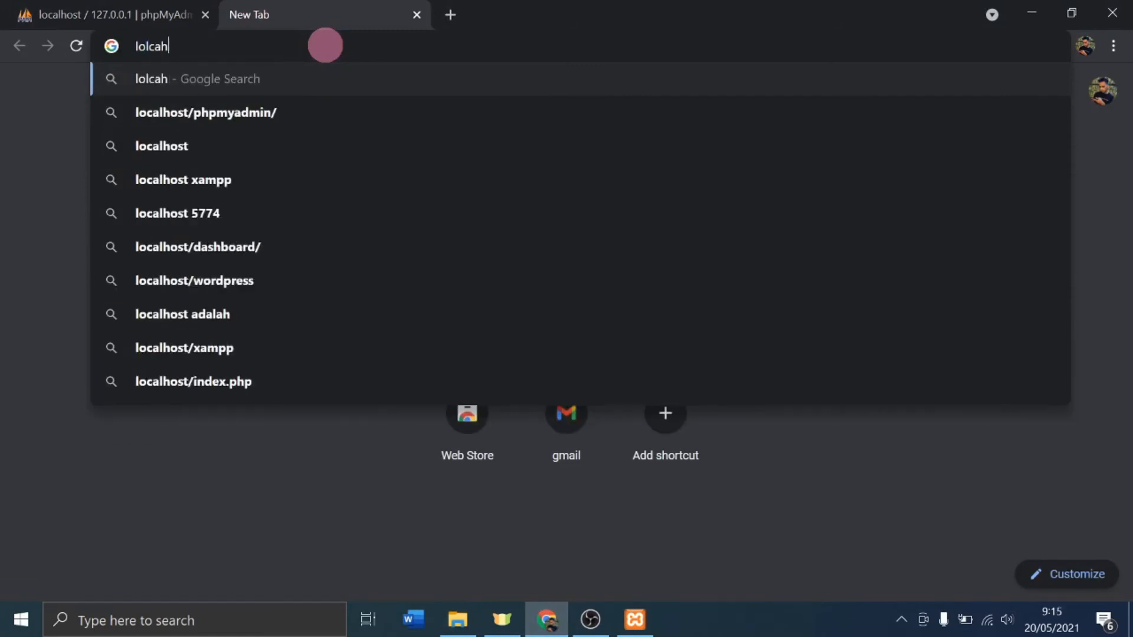
key("BackSpace")
key("BackSpace")
key("BackSpace")
key("BackSpace")
type("calhost")
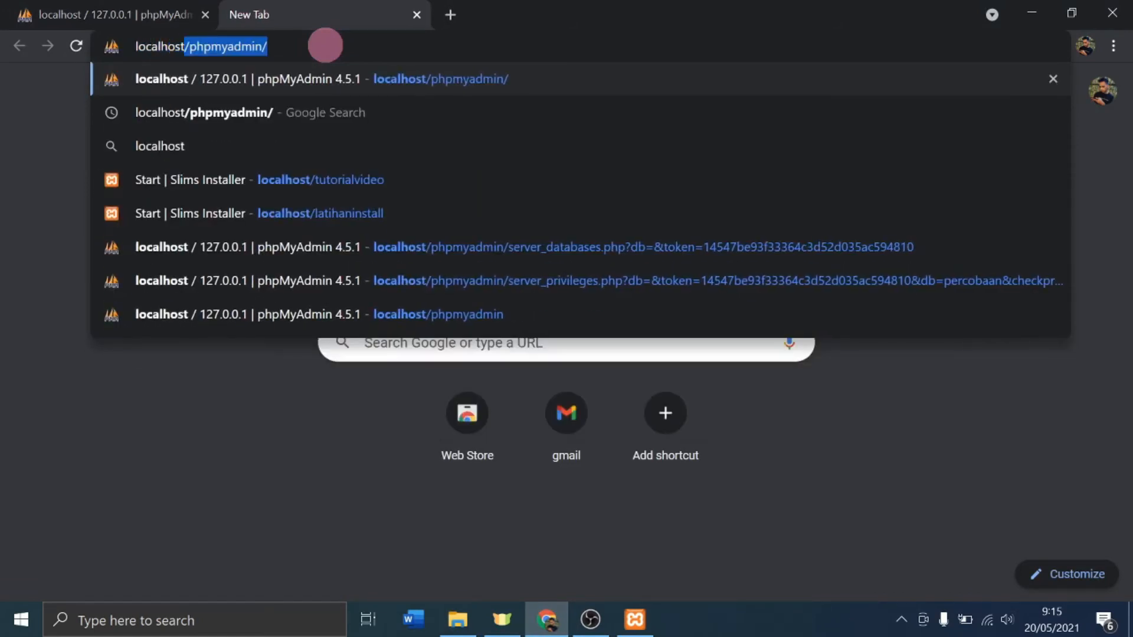
type("/akas")
key("BackSpace")
type("kasia")
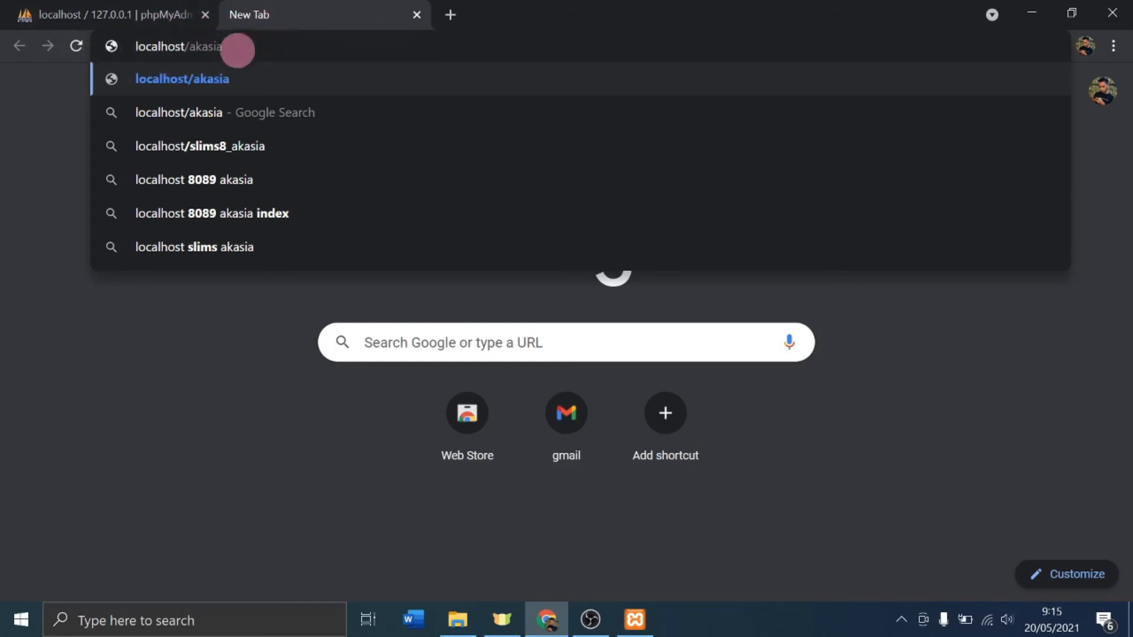
Step: Load localhost/akasia and start the SLiMS installation from the welcome page
left_click(258, 69)
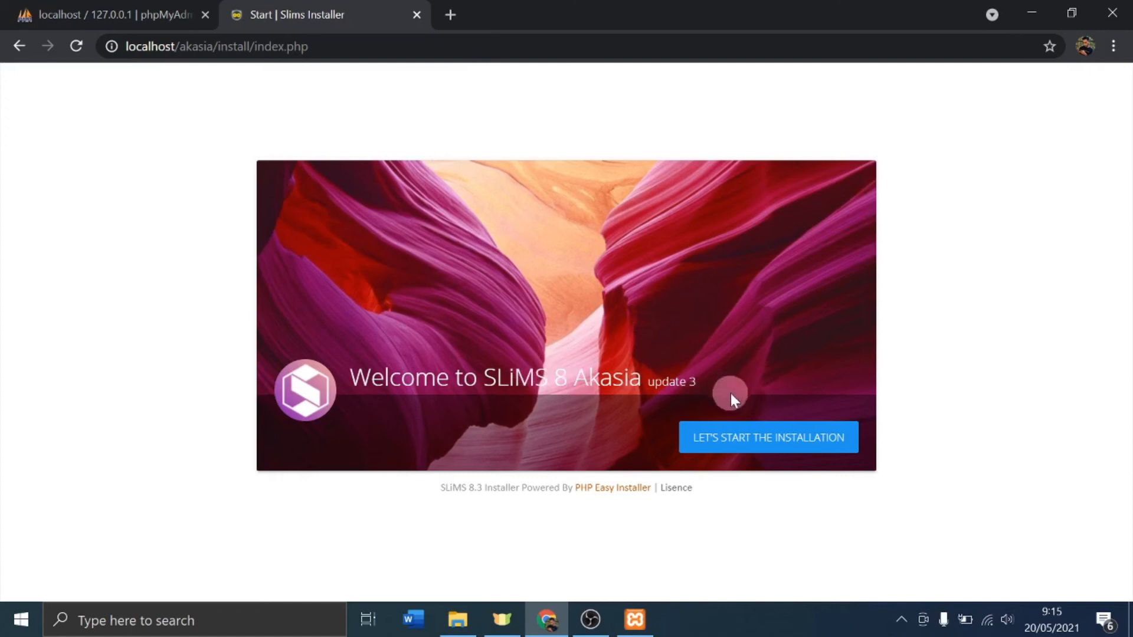
left_click(755, 444)
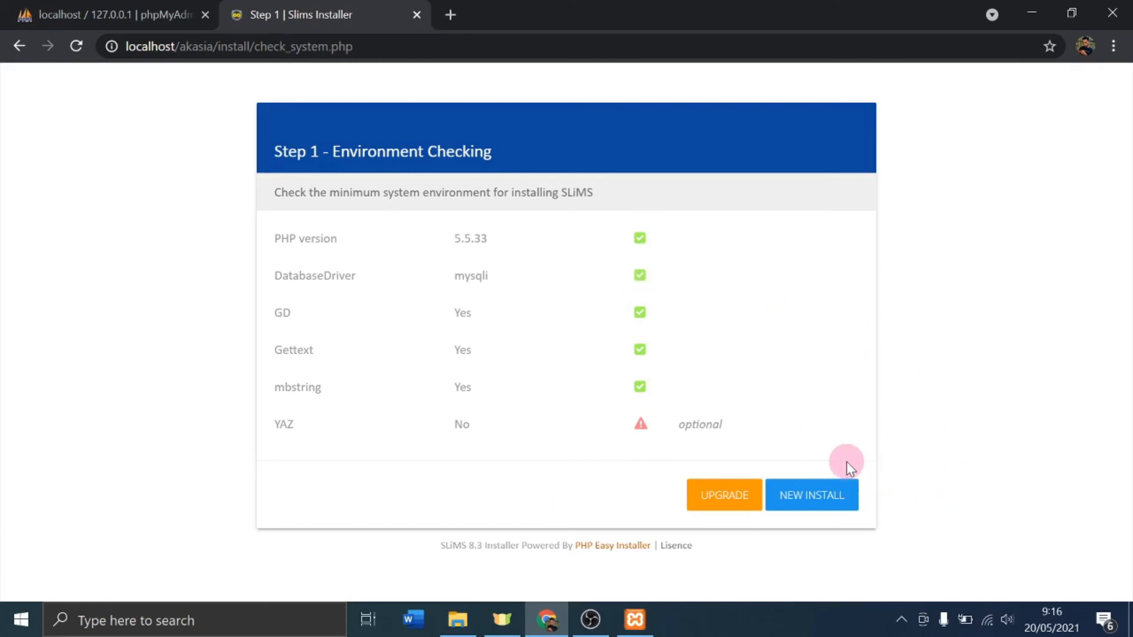
Step: Run a New Install on database akasia with sample data generated
left_click(837, 494)
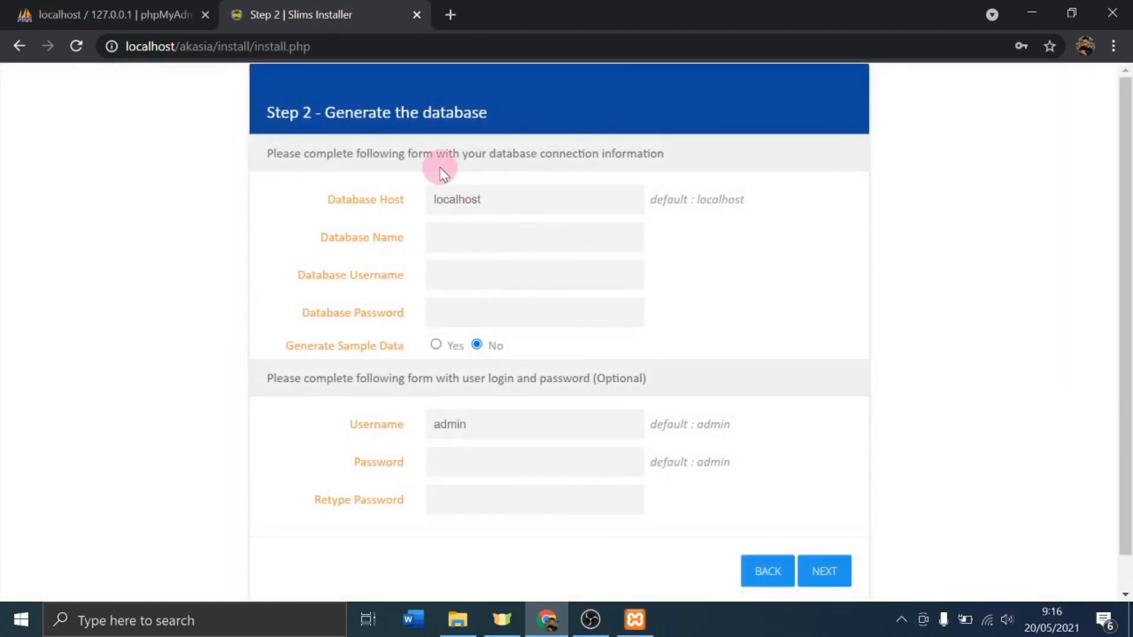
left_click(455, 240)
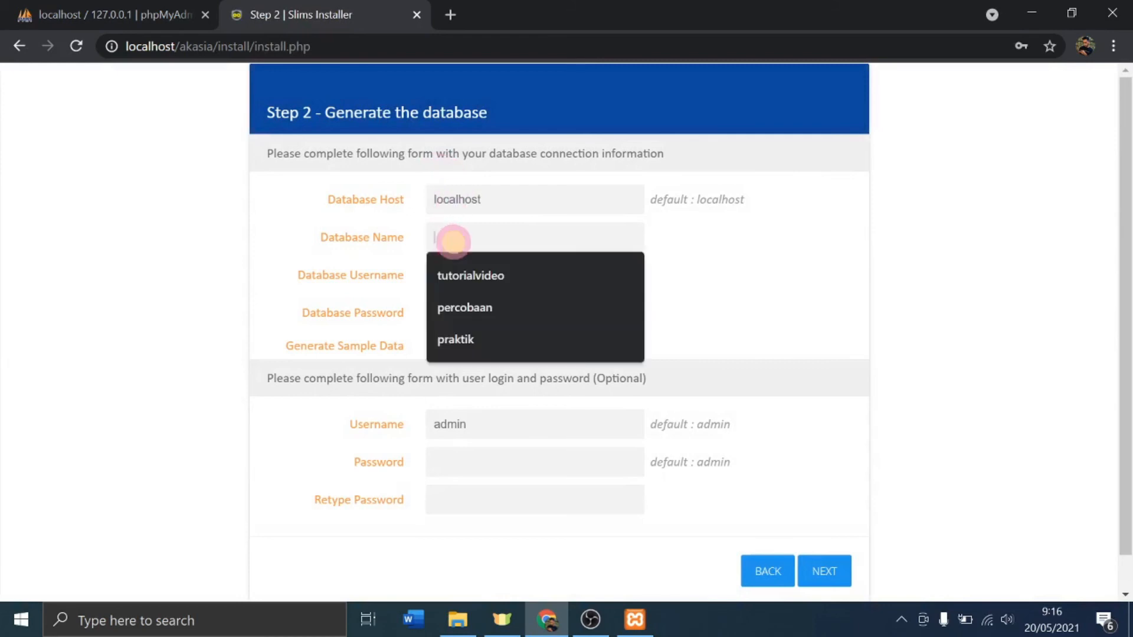
type("akasia")
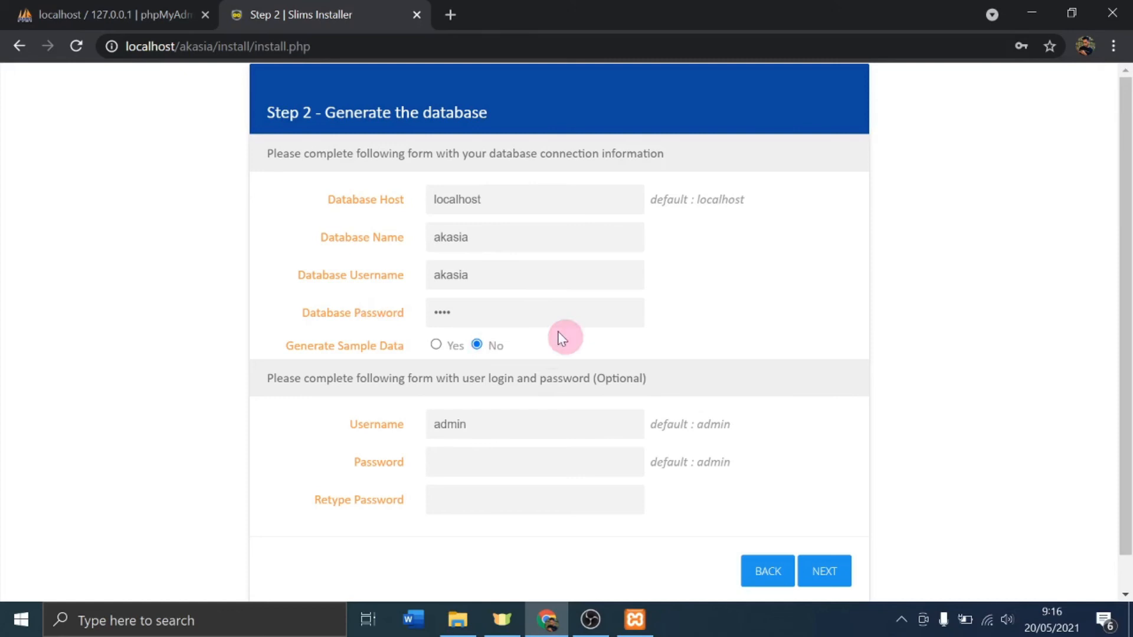
left_click(437, 346)
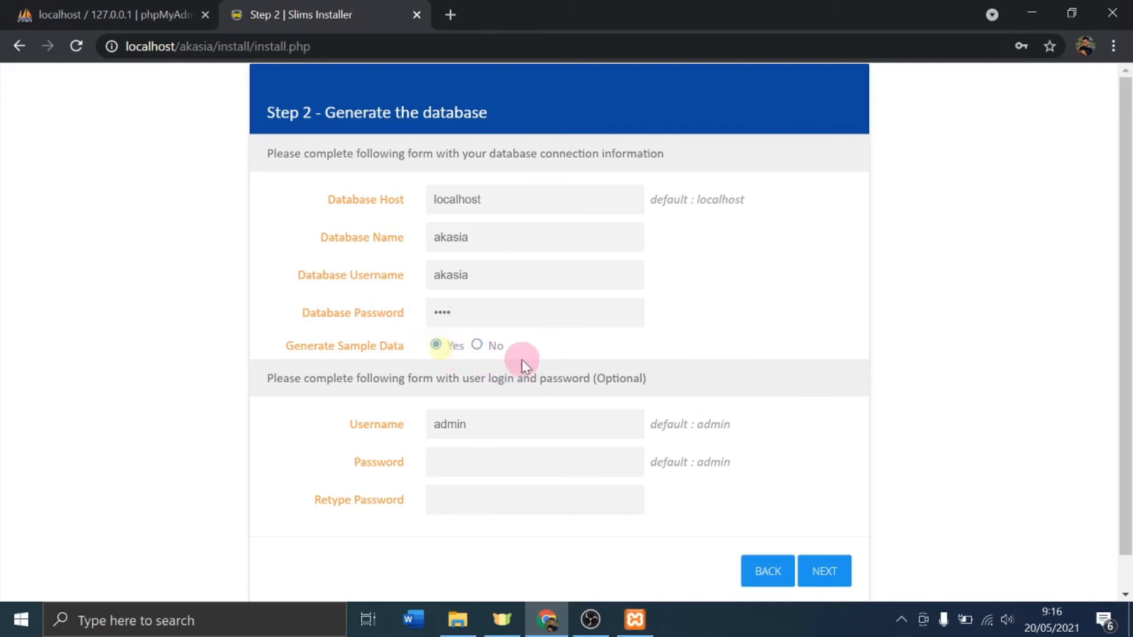
scroll(614, 372, "down", 1)
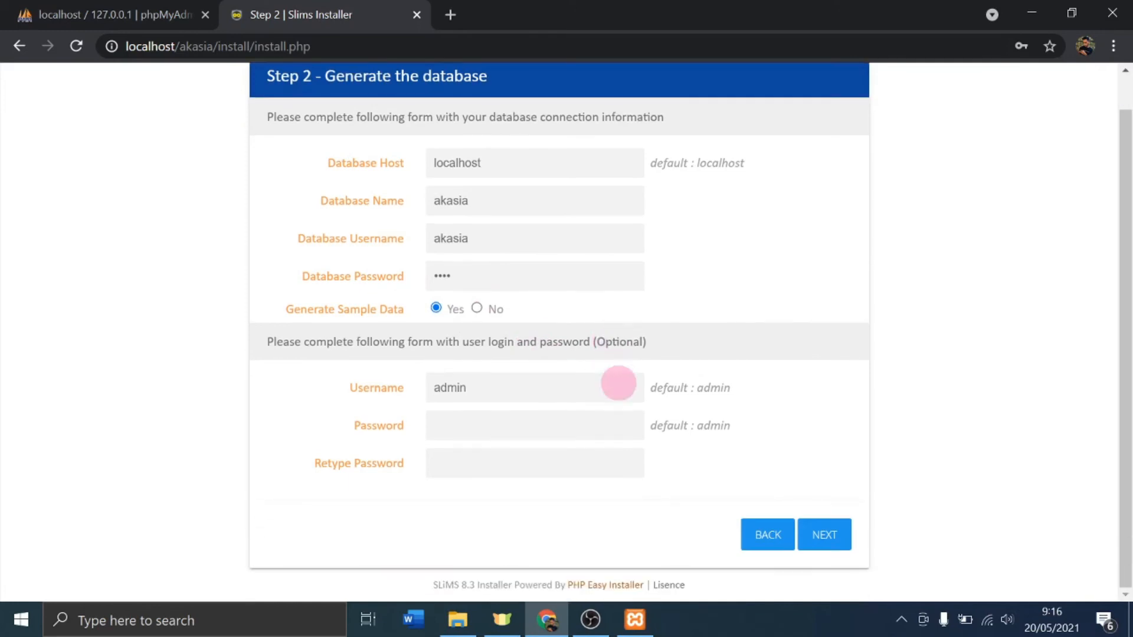
left_click(825, 535)
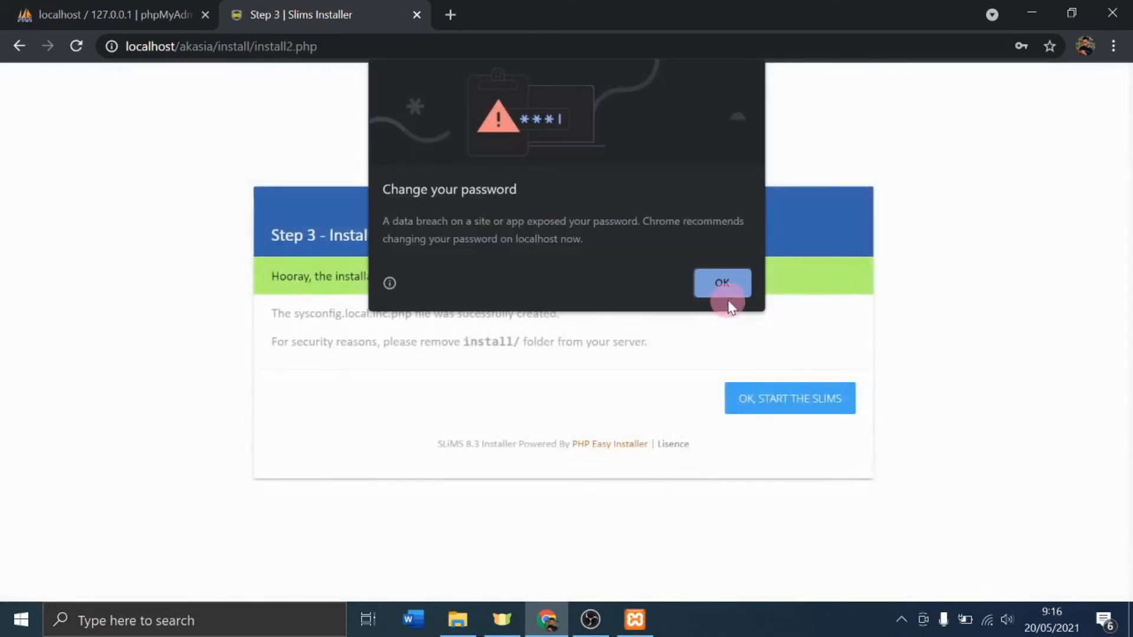
left_click(723, 286)
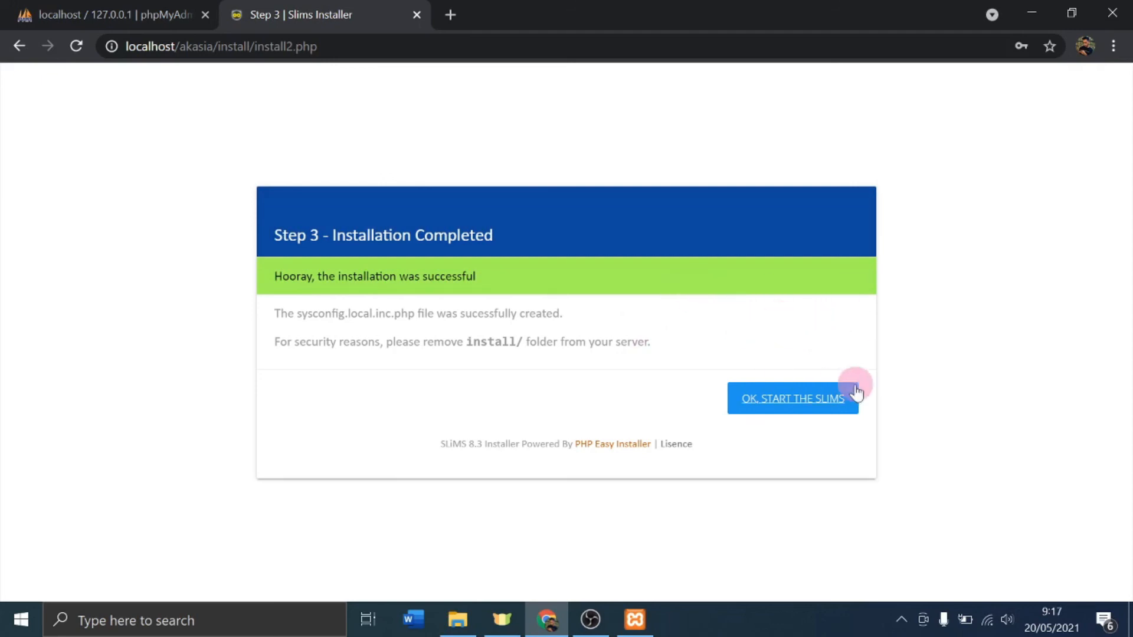
Step: Open the newly installed SLiMS site and go to the Librarian Login page
left_click(800, 401)
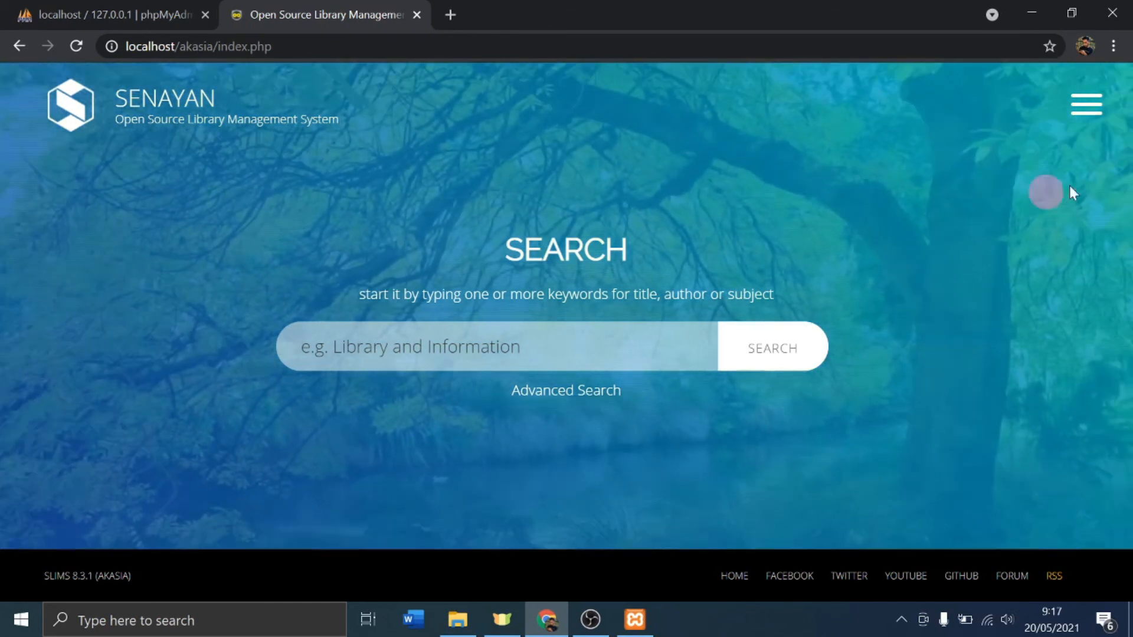
left_click(1086, 107)
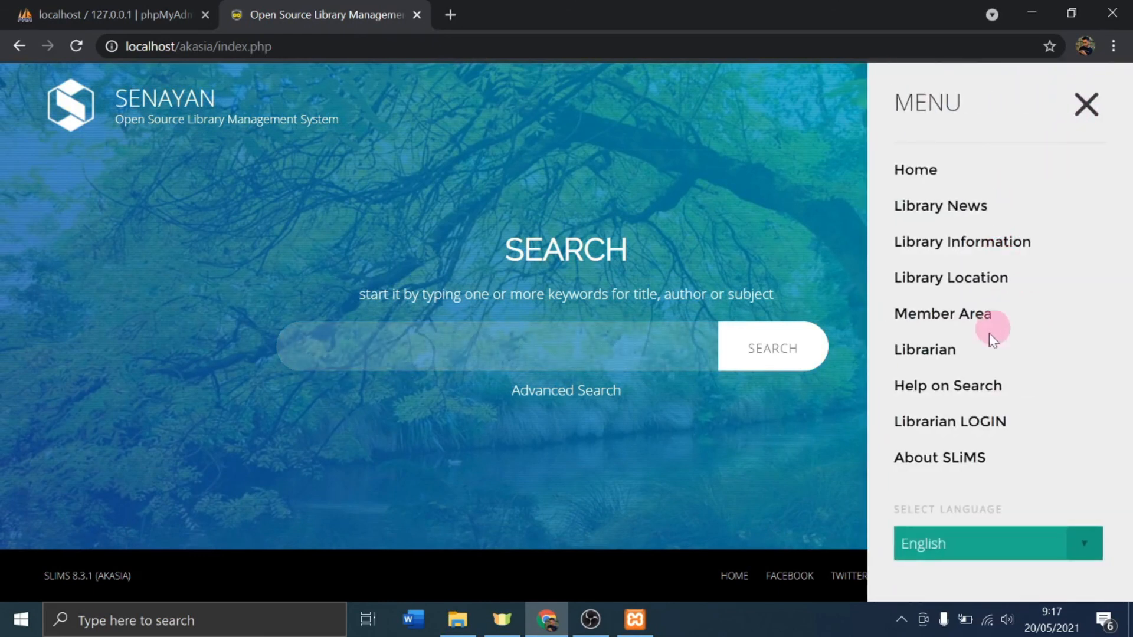
left_click(910, 435)
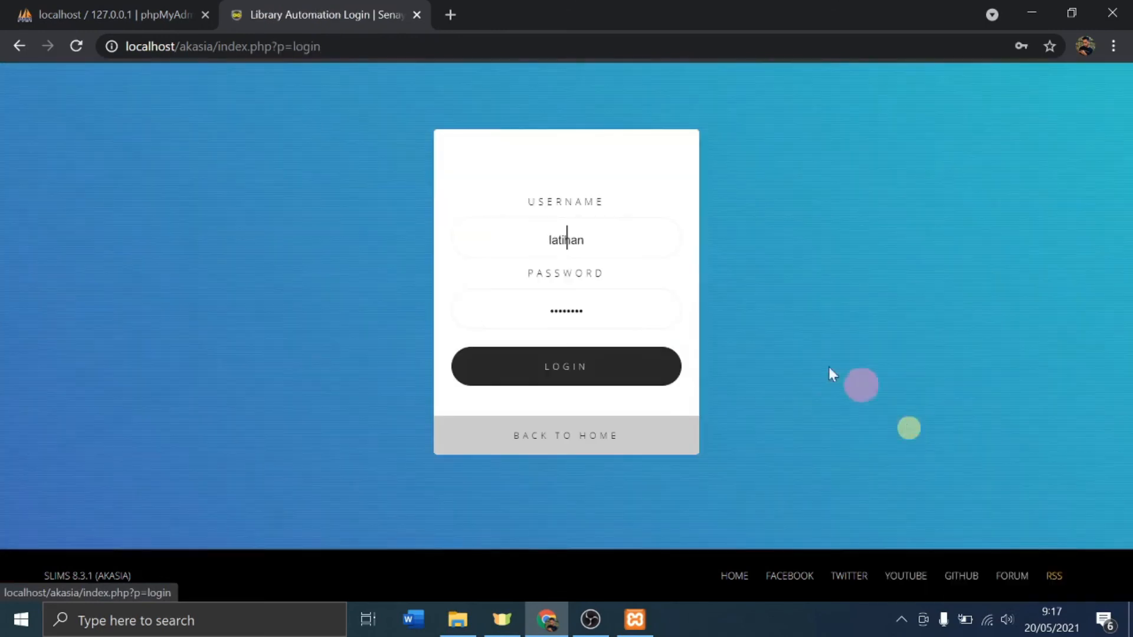
Step: Log in with username admin and the administrator password
double_click(613, 238)
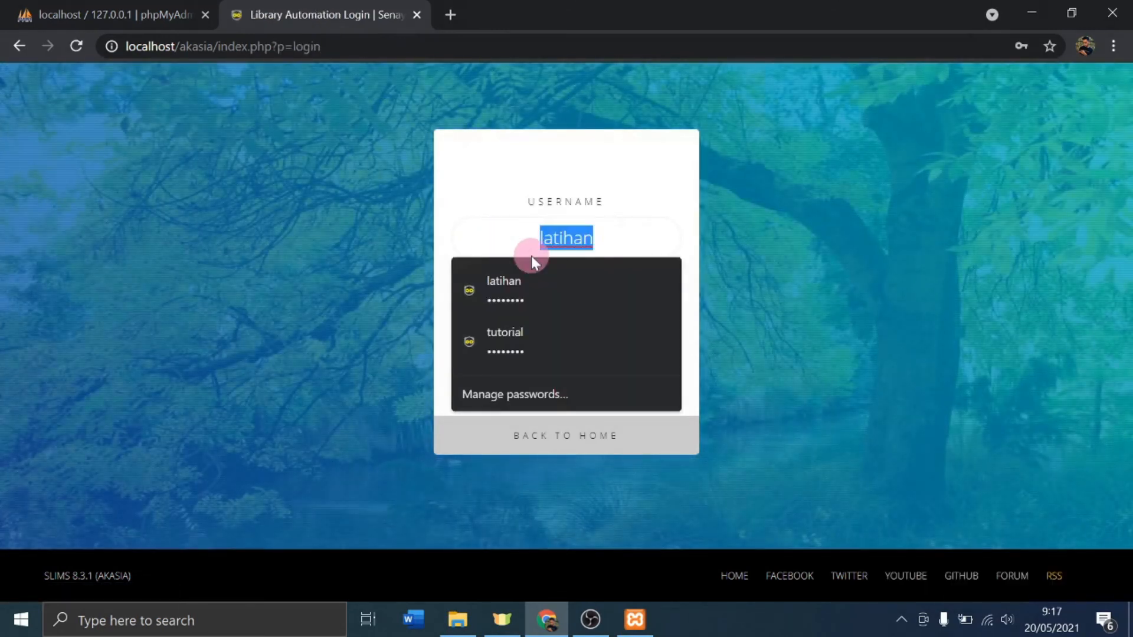
type("admin")
key("Tab")
type("admin")
key("Return")
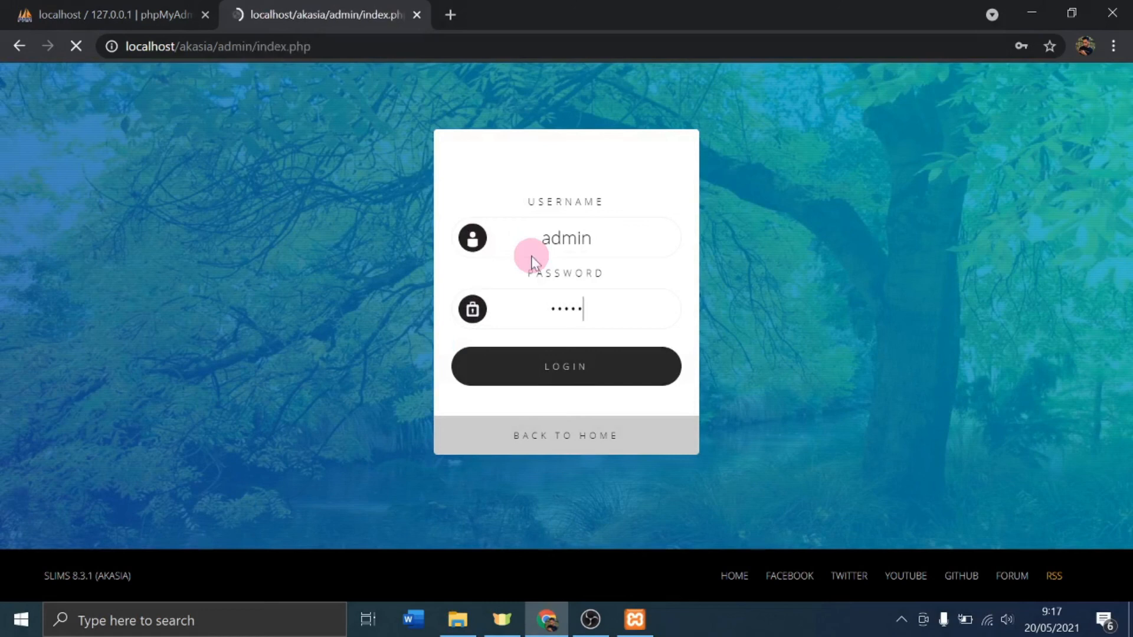
Step: Dismiss Chrome's password prompt and view the administration dashboard
left_click(732, 277)
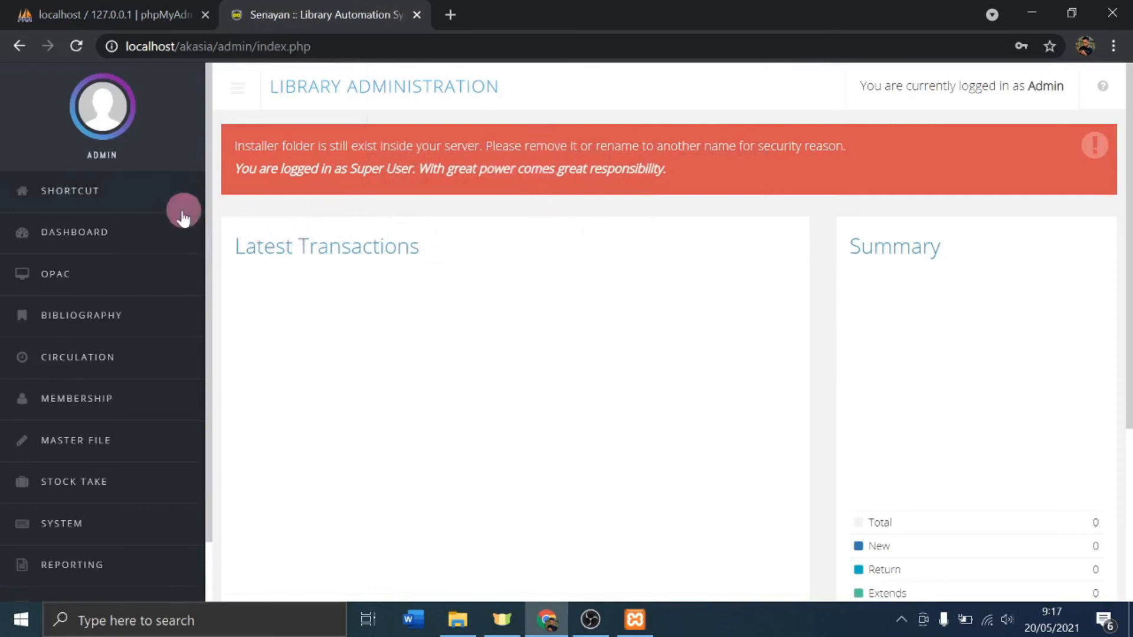
left_click(77, 233)
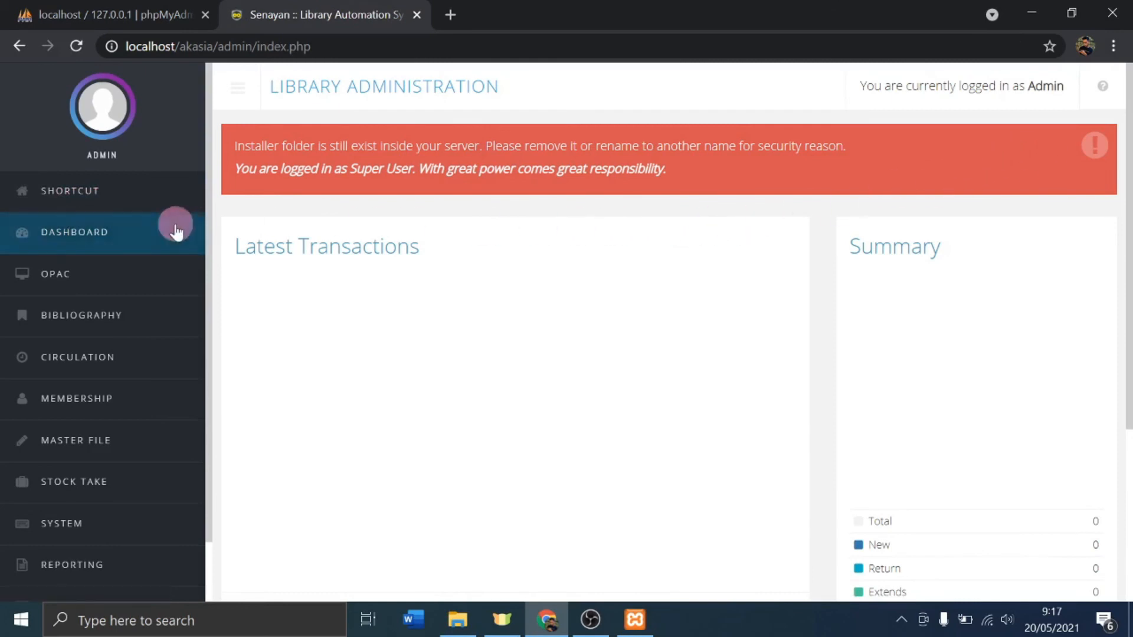
scroll(183, 248, "down", 5)
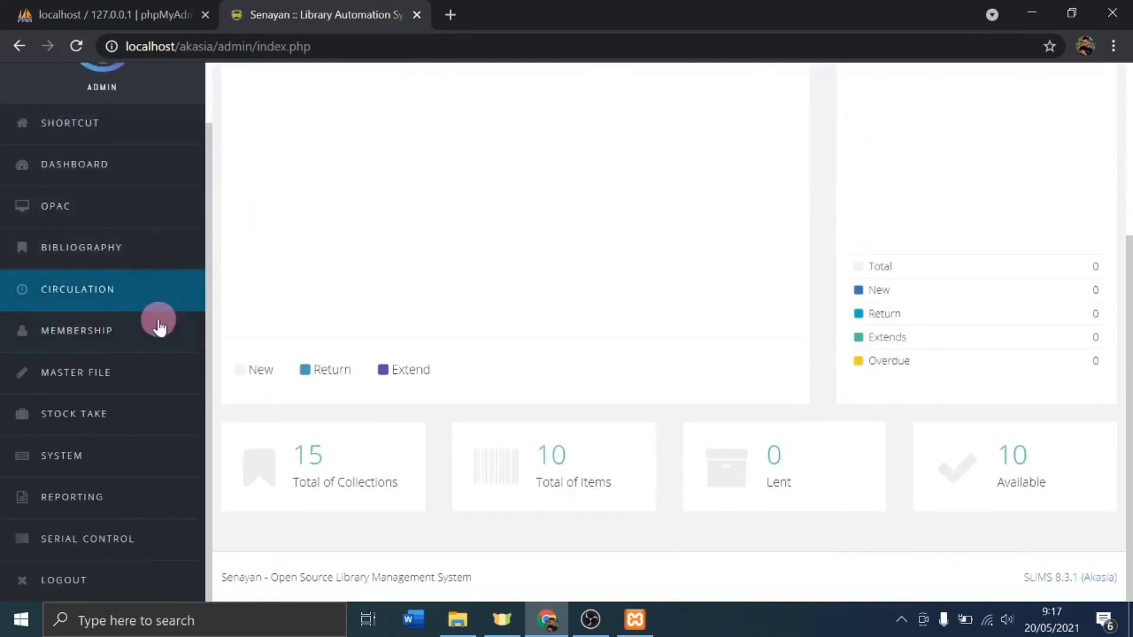
scroll(169, 319, "up", 5)
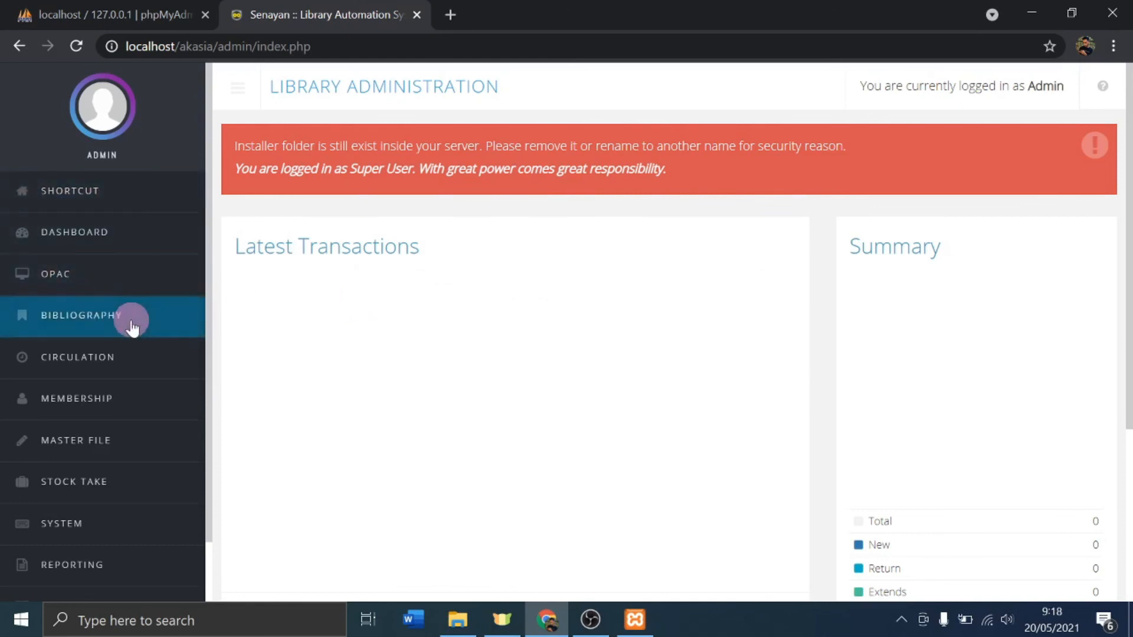
Step: Review the Add New Bibliography form, then log out and return to the public home page
left_click(66, 330)
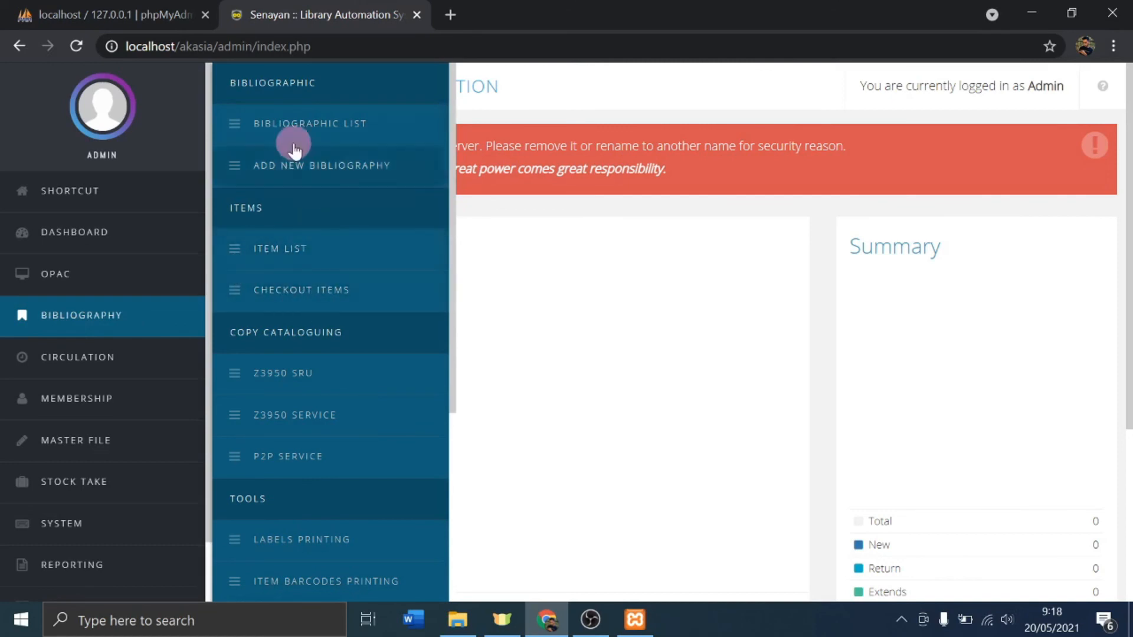
left_click(304, 173)
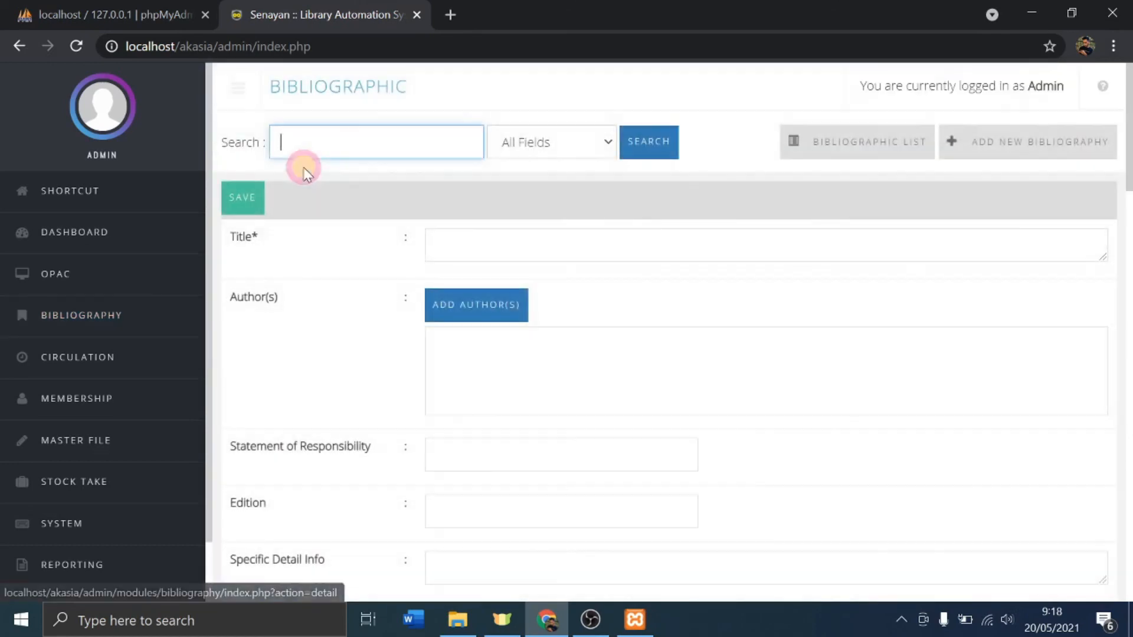
scroll(416, 322, "down", 5)
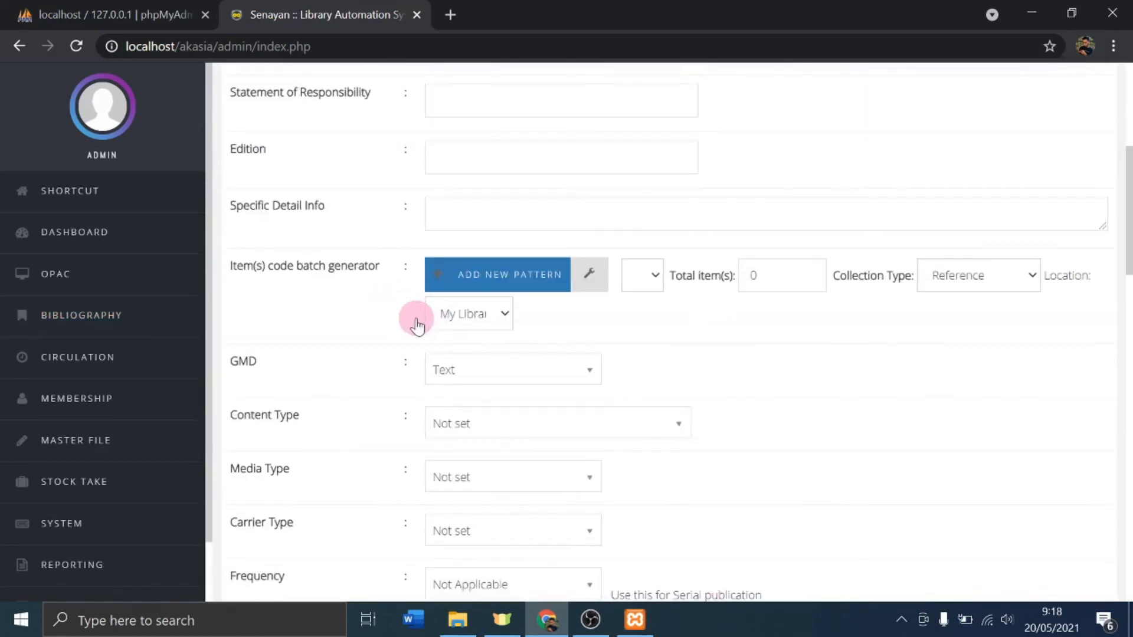
scroll(416, 326, "up", 5)
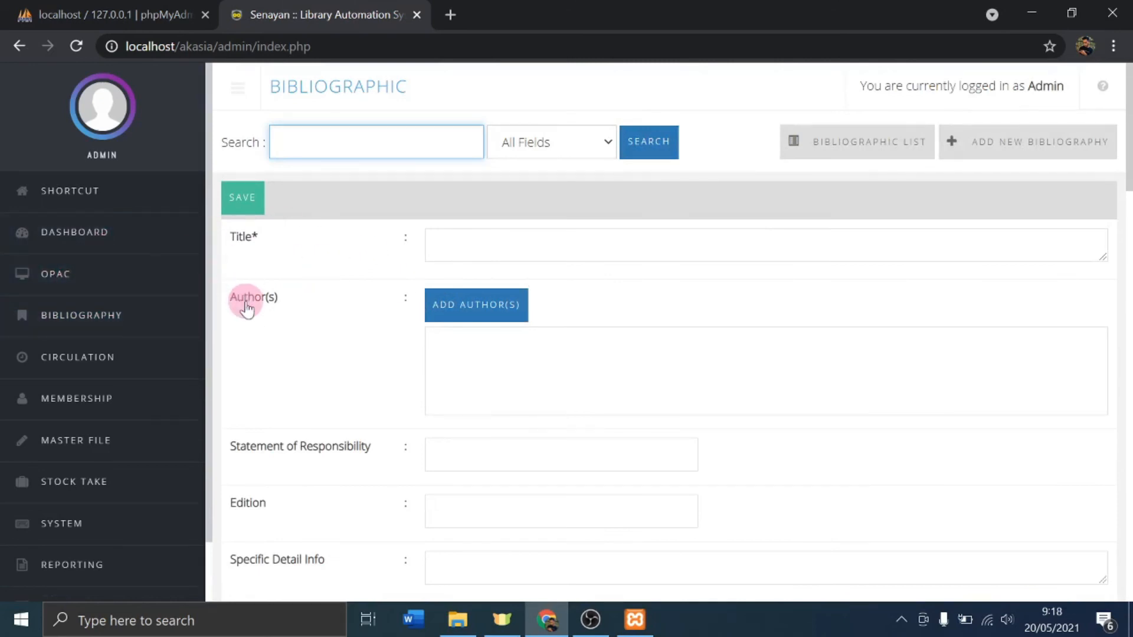
scroll(357, 316, "down", 15)
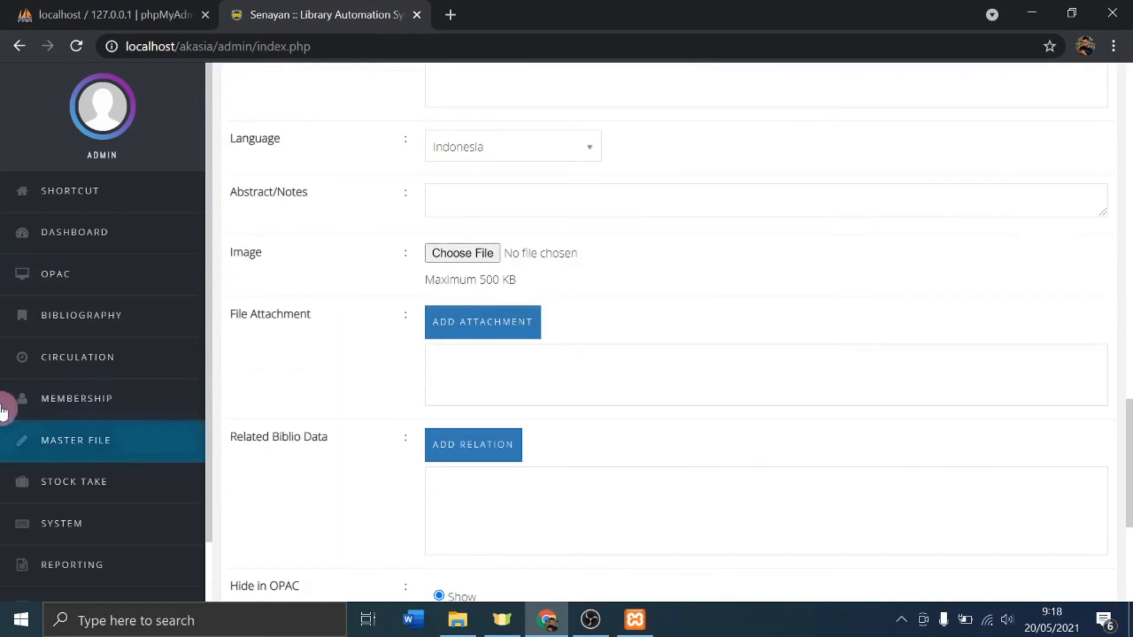
scroll(20, 378, "down", 5)
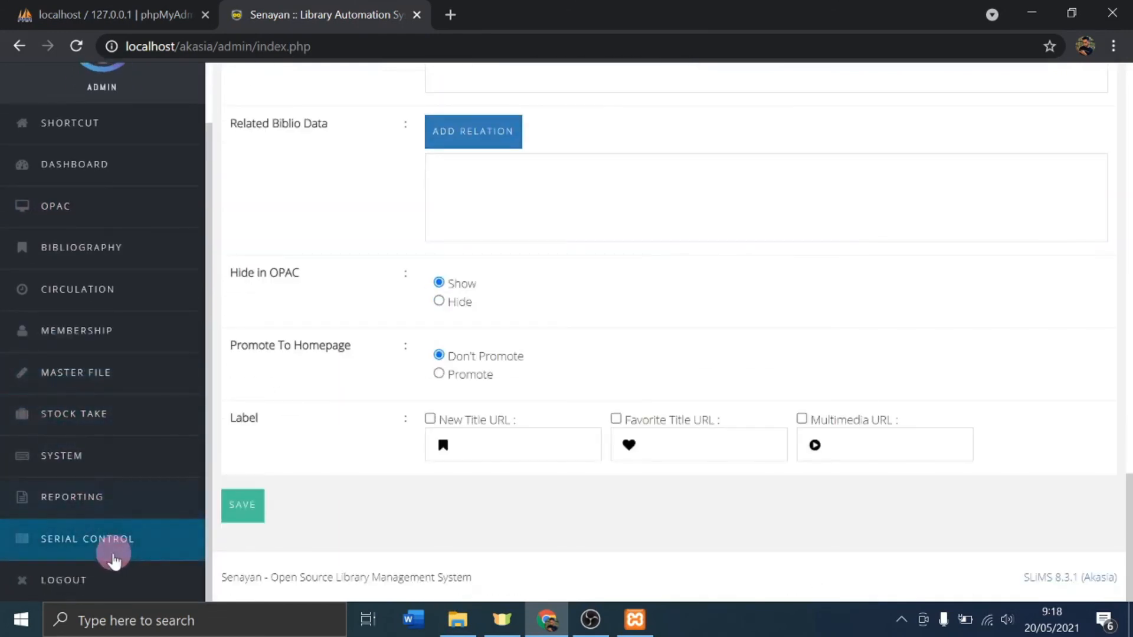
left_click(109, 578)
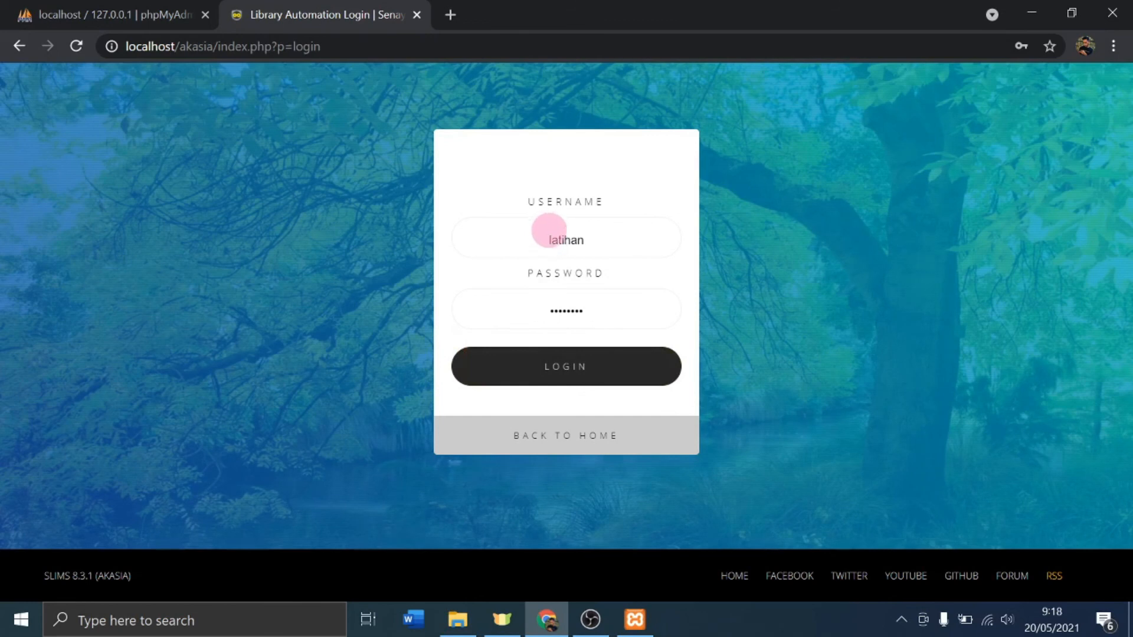
left_click(732, 576)
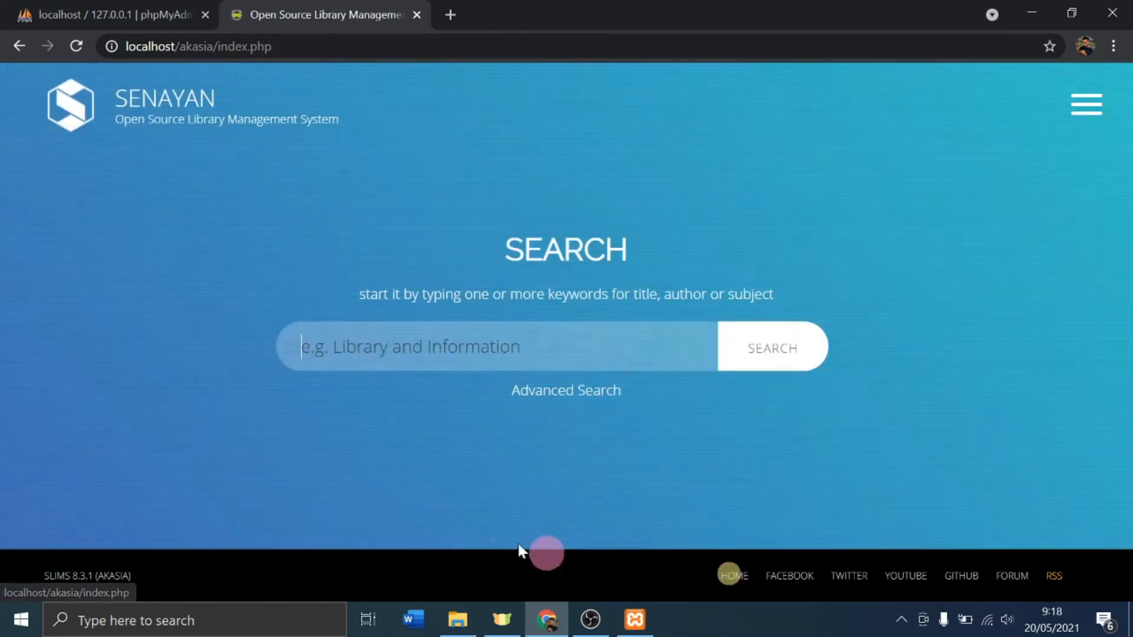